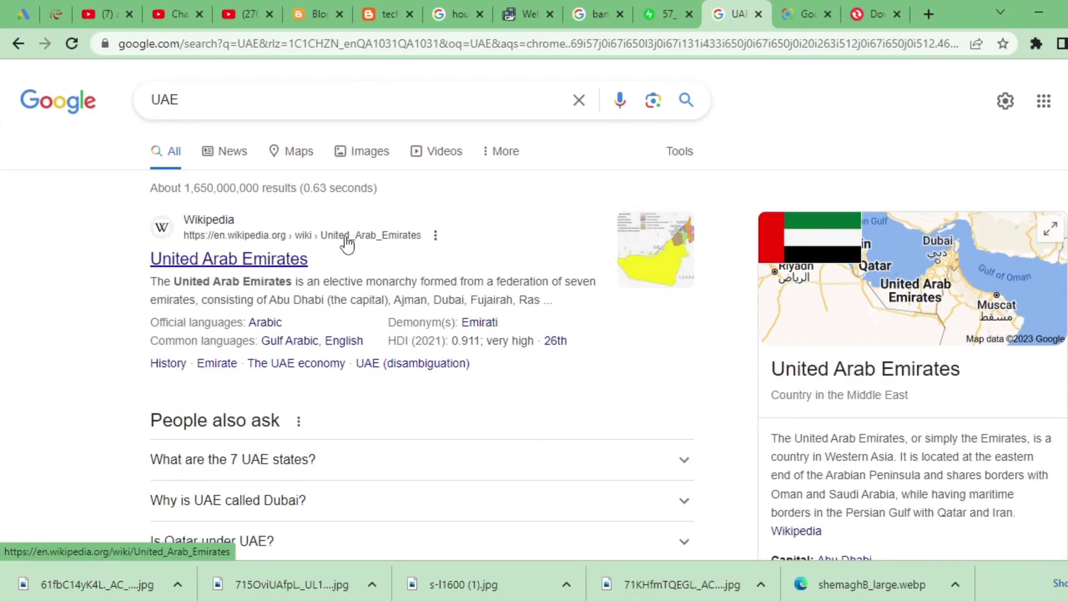
Step: Open the United Arab Emirates Wikipedia article from the search results, and switch to the Word document
click(272, 264)
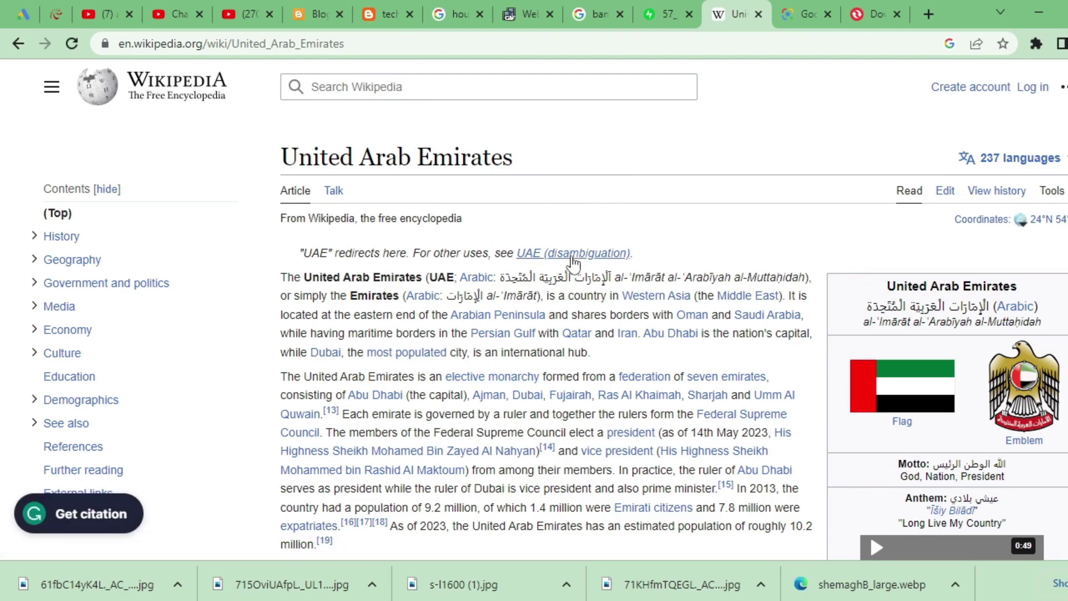
mouse_move(591, 249)
key(alt+Tab)
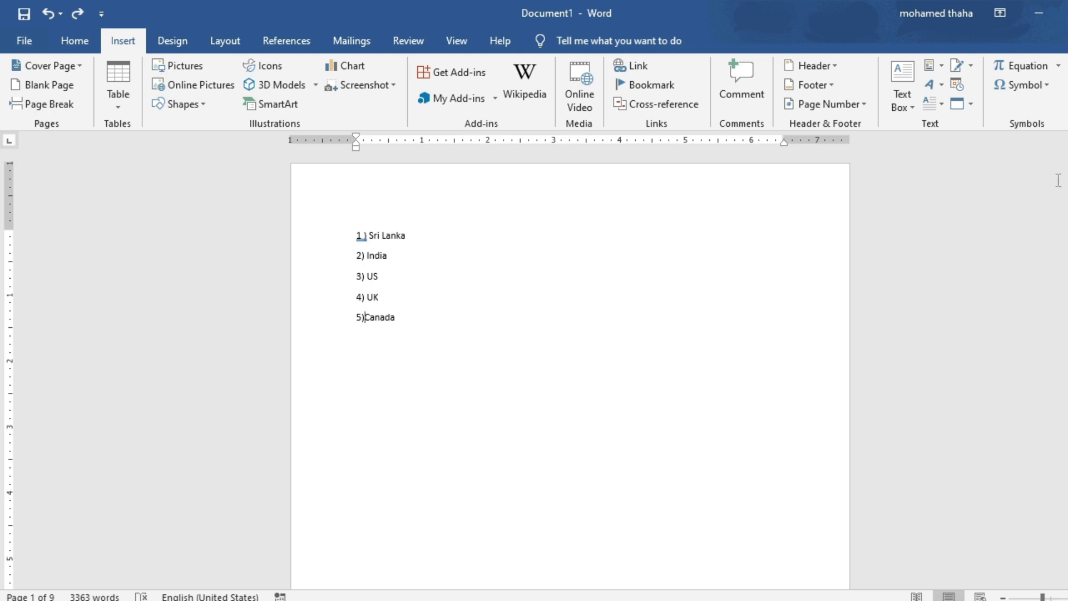
Step: Look through the numbered country list on the first page and the Sri Lanka, India, US, UK and Canada sections
drag(1067, 167, 1067, 198)
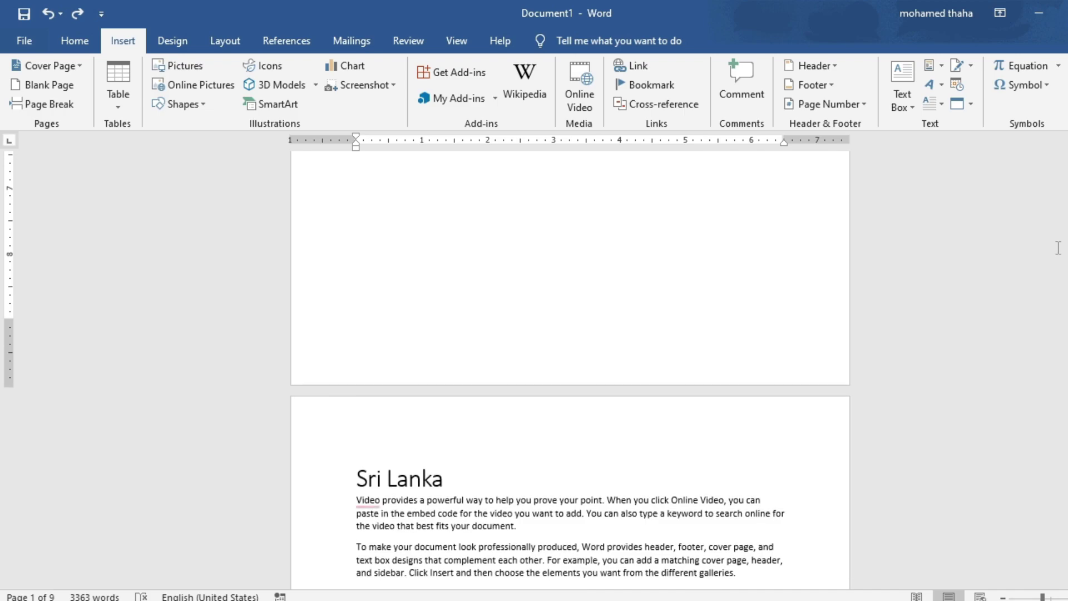
drag(1042, 596, 1031, 597)
scroll(504, 482, down, 4)
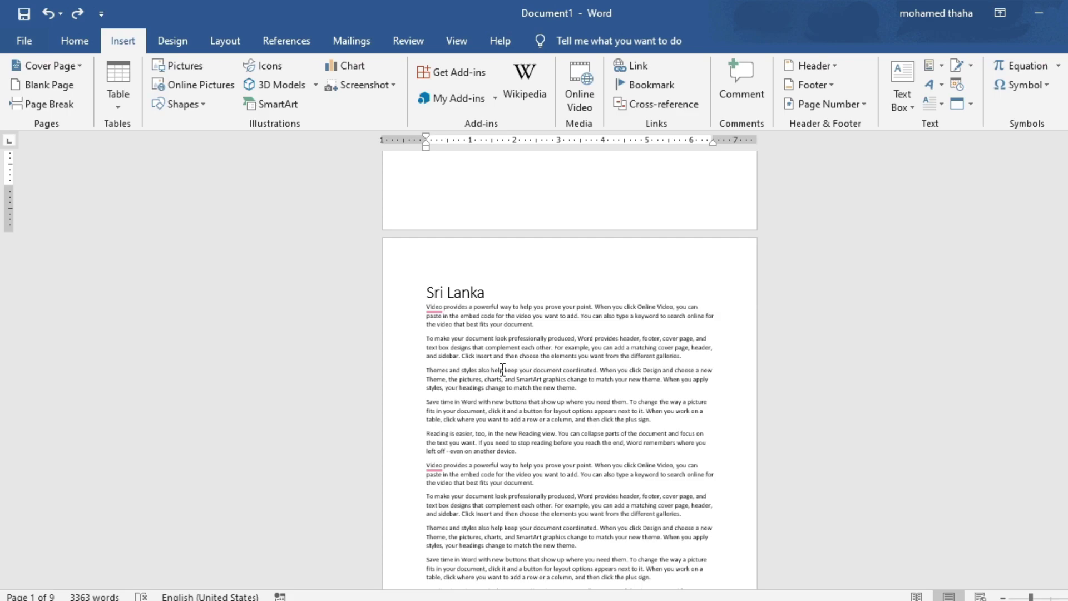
scroll(530, 367, down, 15)
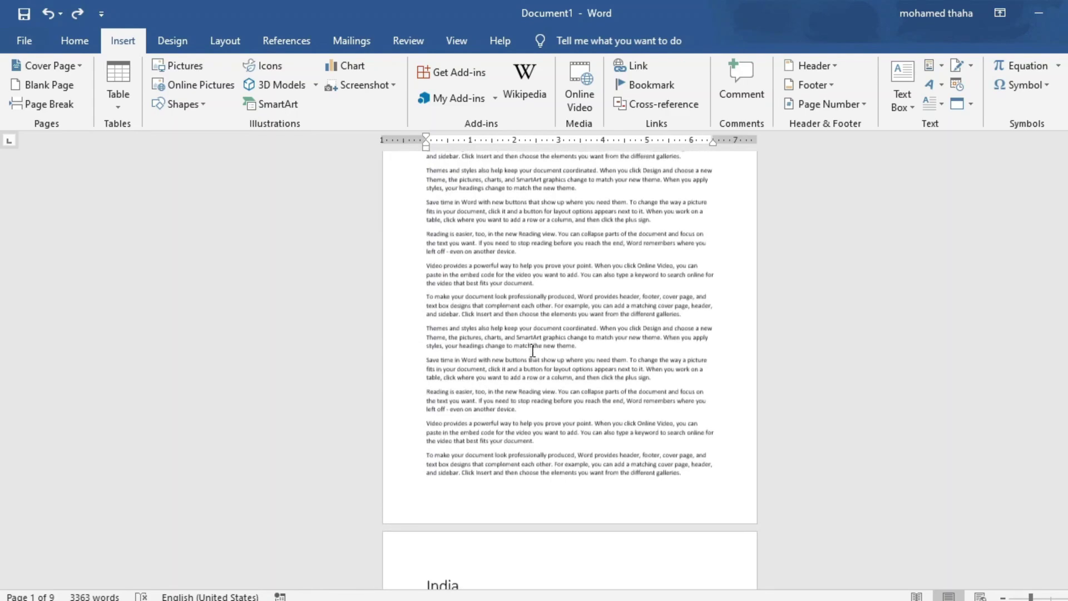
scroll(523, 292, up, 5)
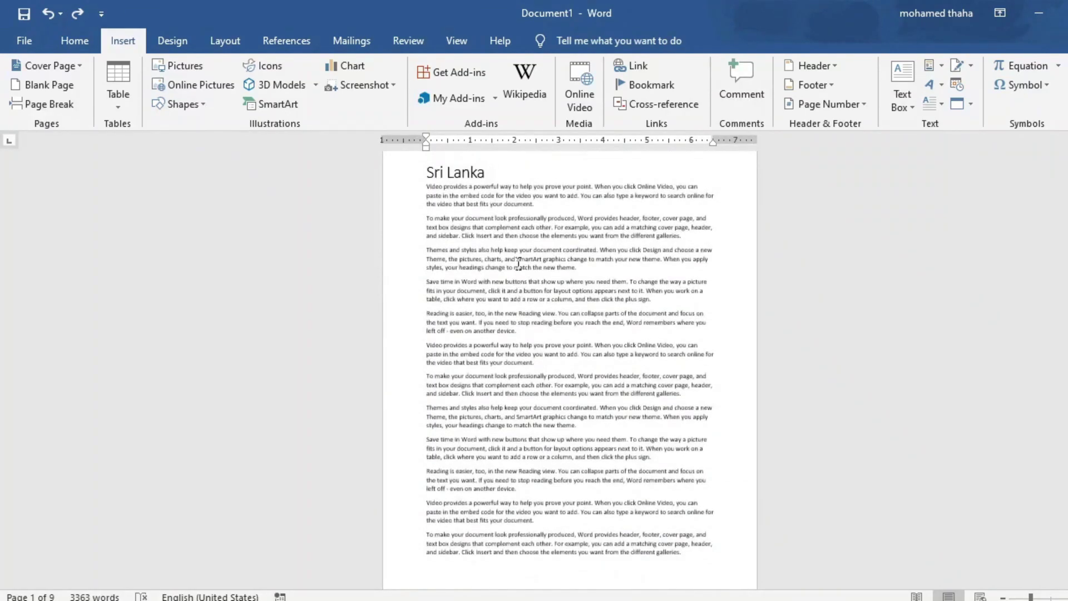
scroll(477, 272, down, 7)
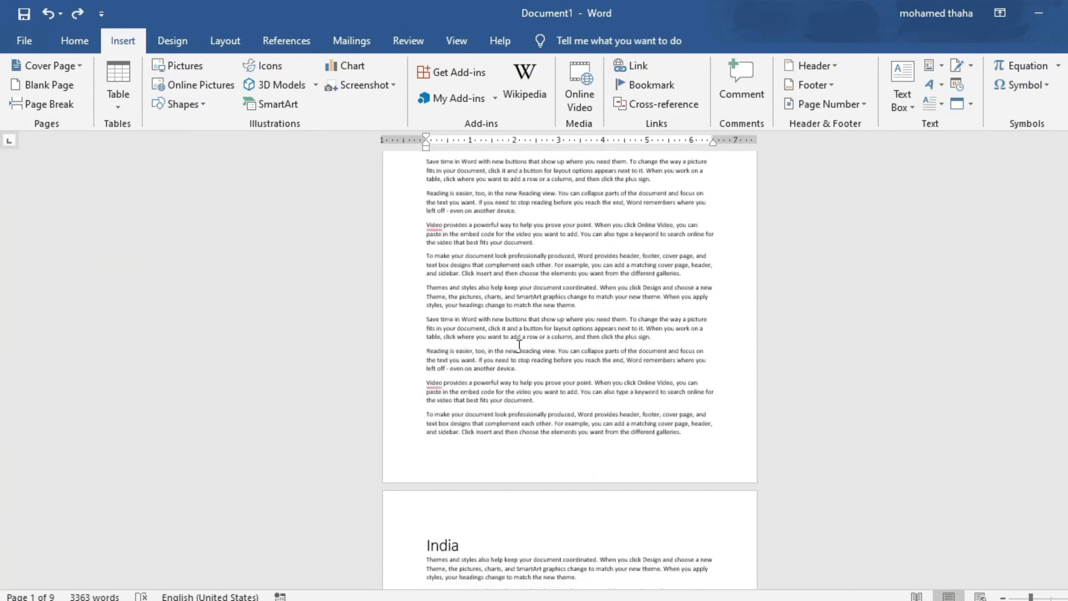
scroll(530, 352, down, 3)
scroll(530, 352, down, 8)
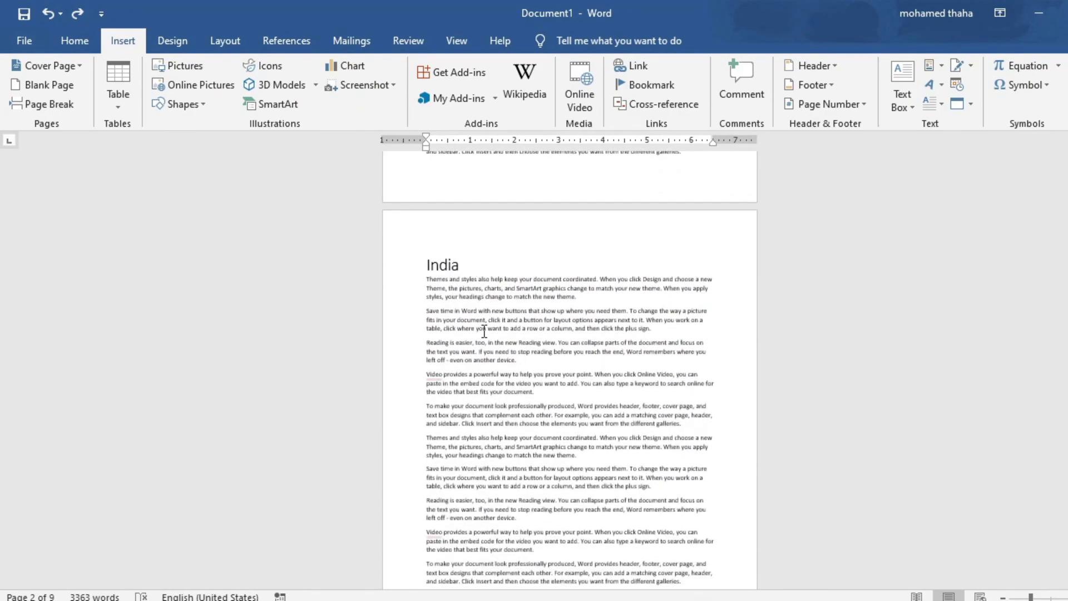
scroll(490, 320, down, 3)
scroll(559, 412, down, 10)
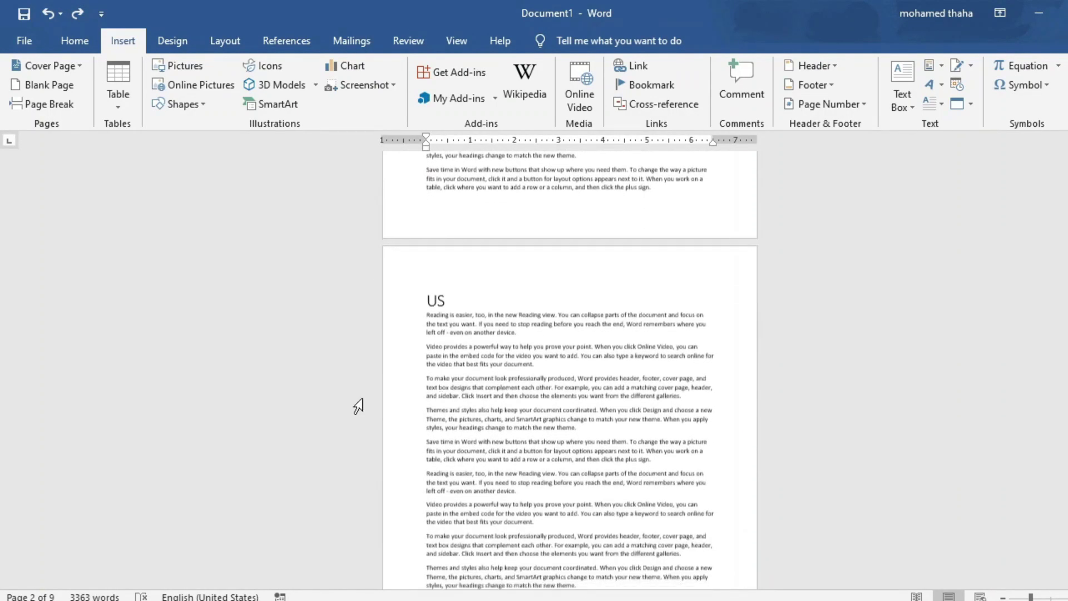
scroll(565, 410, down, 12)
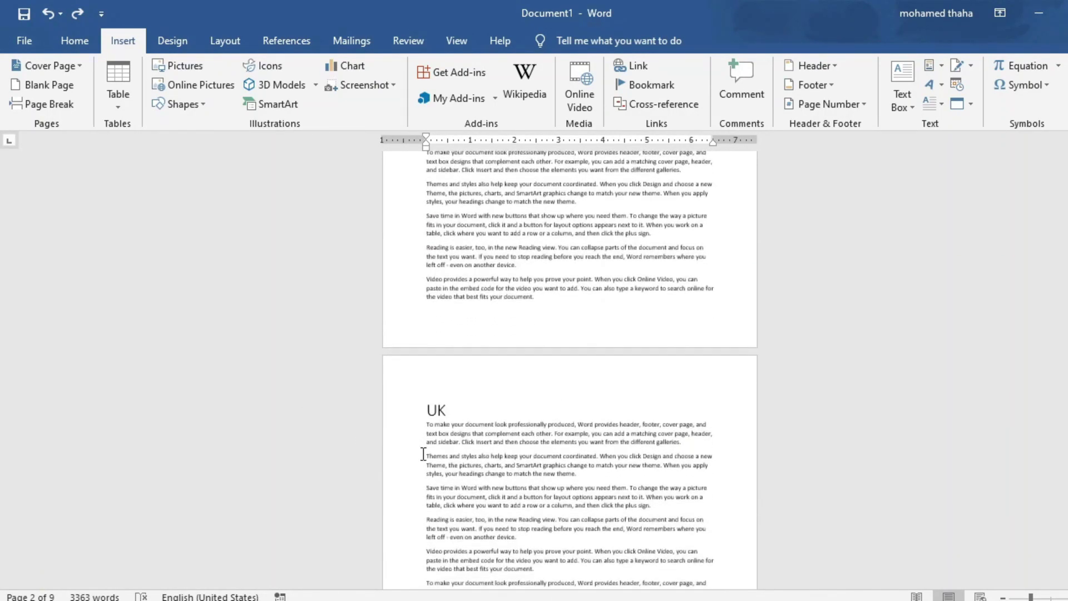
scroll(526, 429, down, 6)
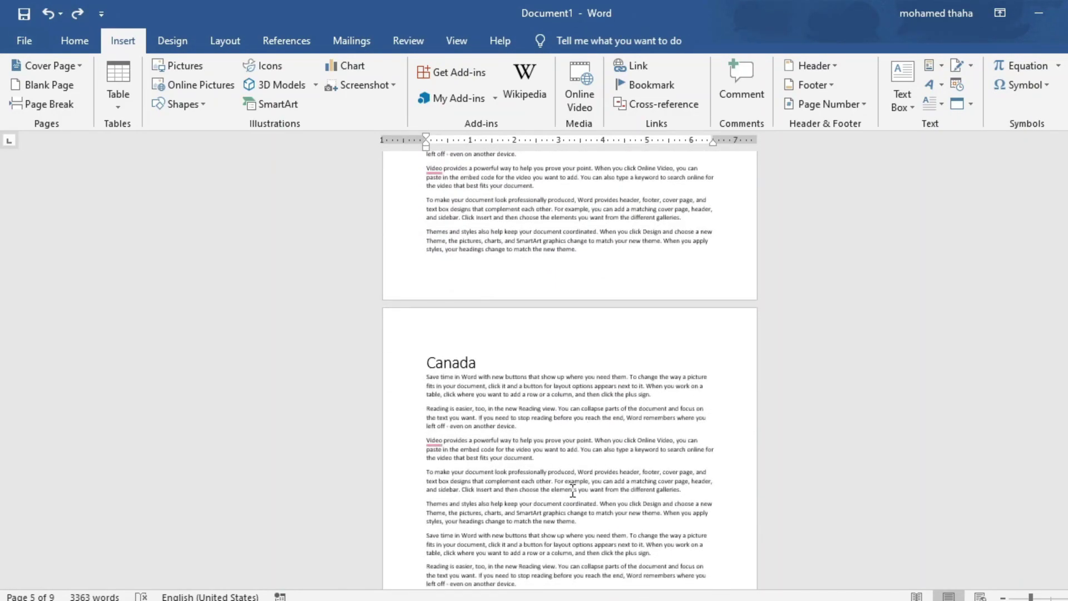
scroll(645, 419, up, 10)
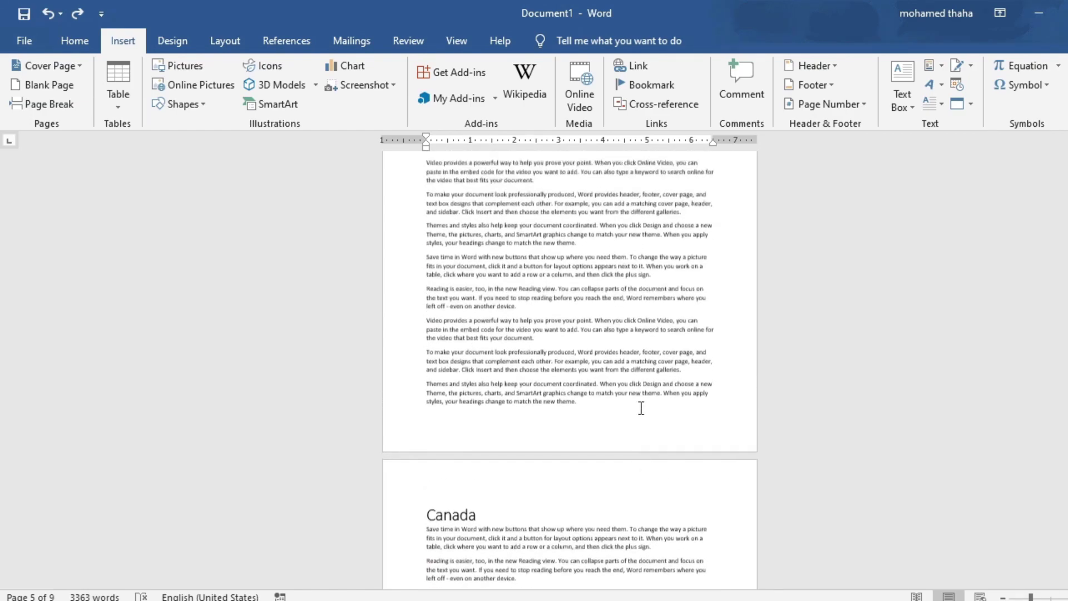
scroll(569, 368, up, 6)
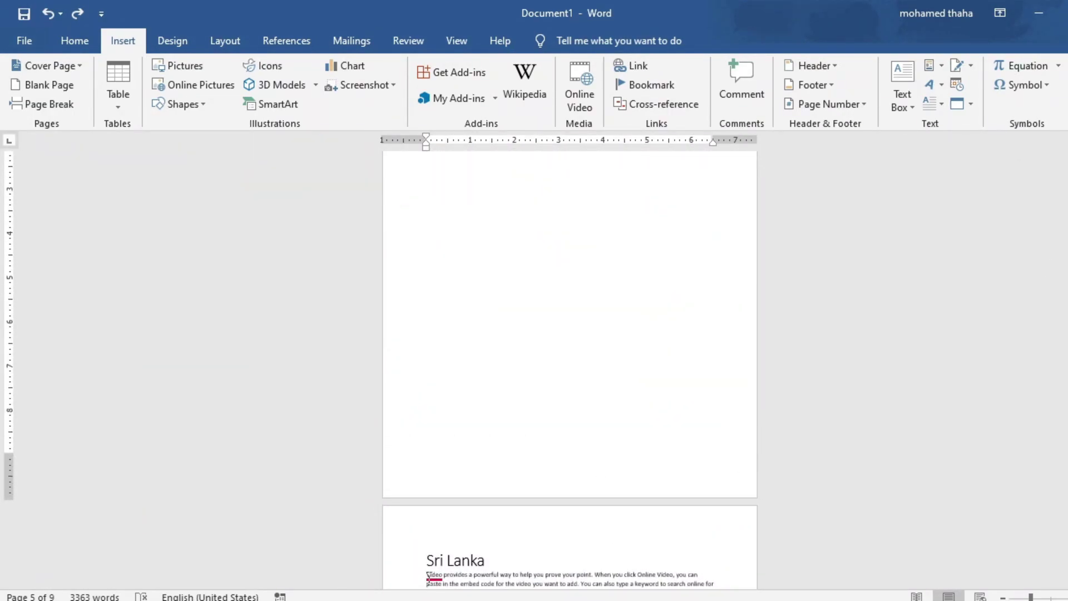
scroll(541, 333, up, 3)
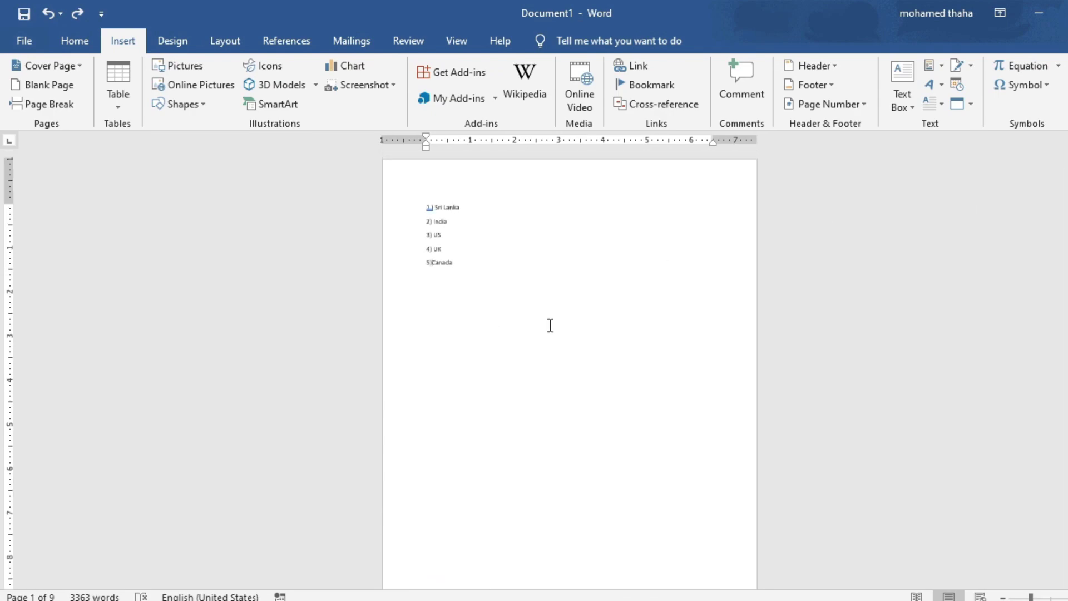
ctrl+scroll(629, 307, up, 4)
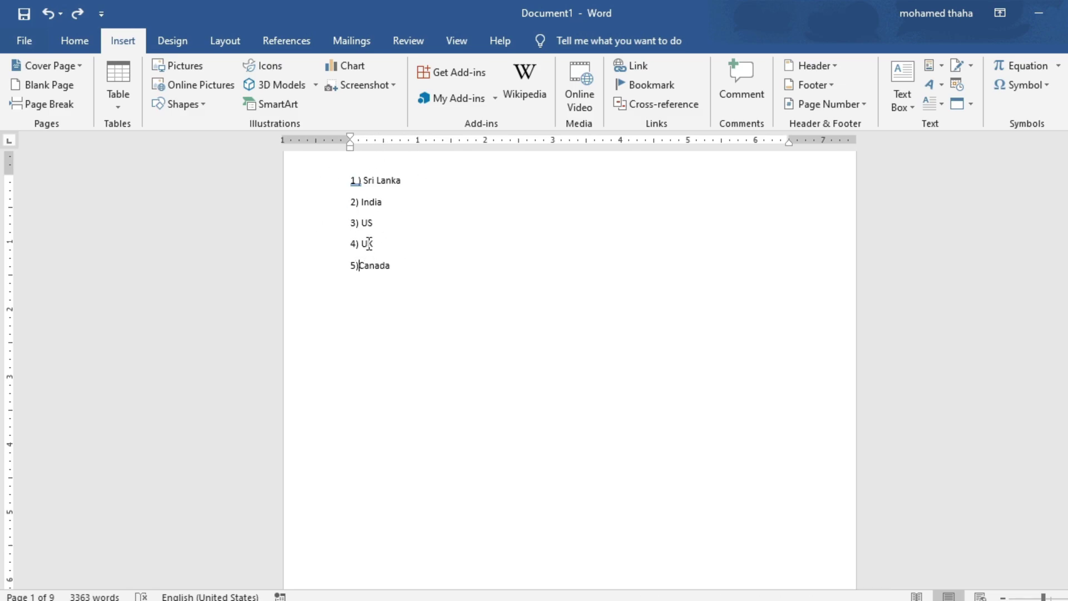
scroll(409, 357, down, 2)
scroll(479, 351, down, 8)
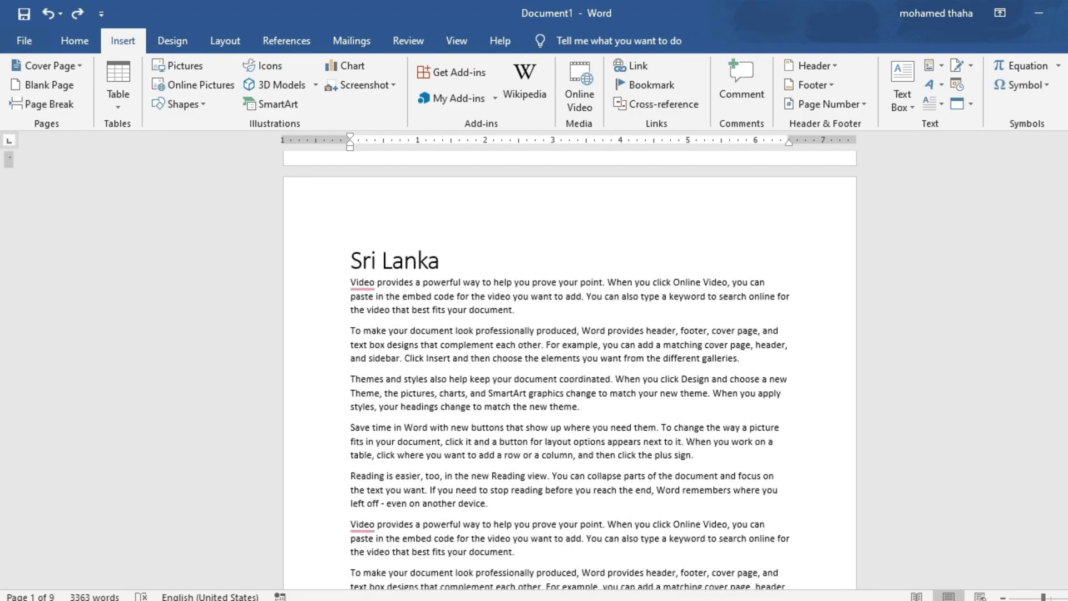
scroll(570, 367, down, 15)
scroll(570, 367, down, 10)
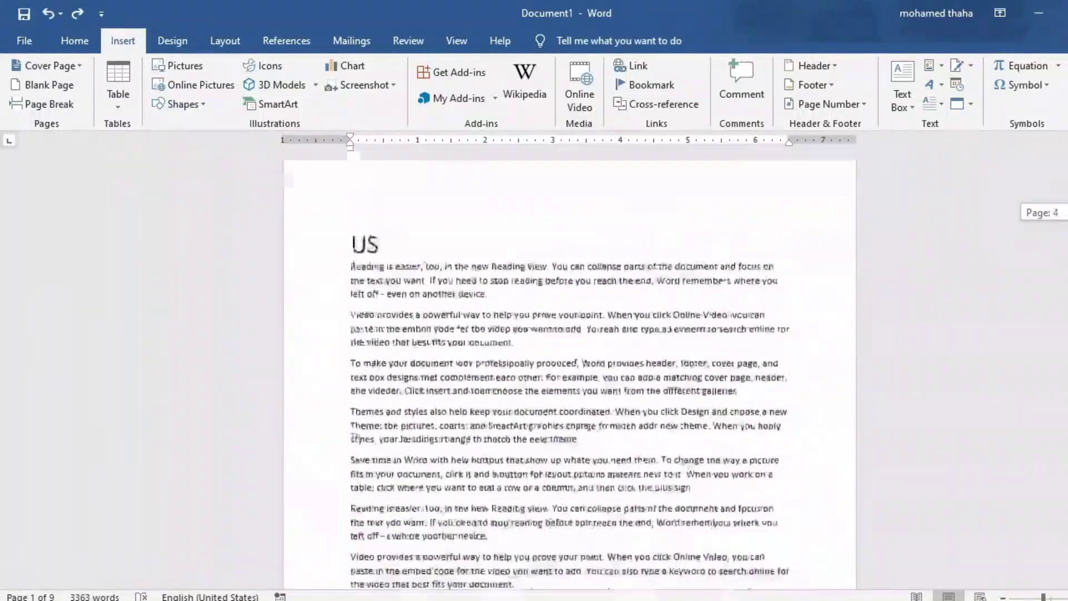
scroll(569, 367, up, 20)
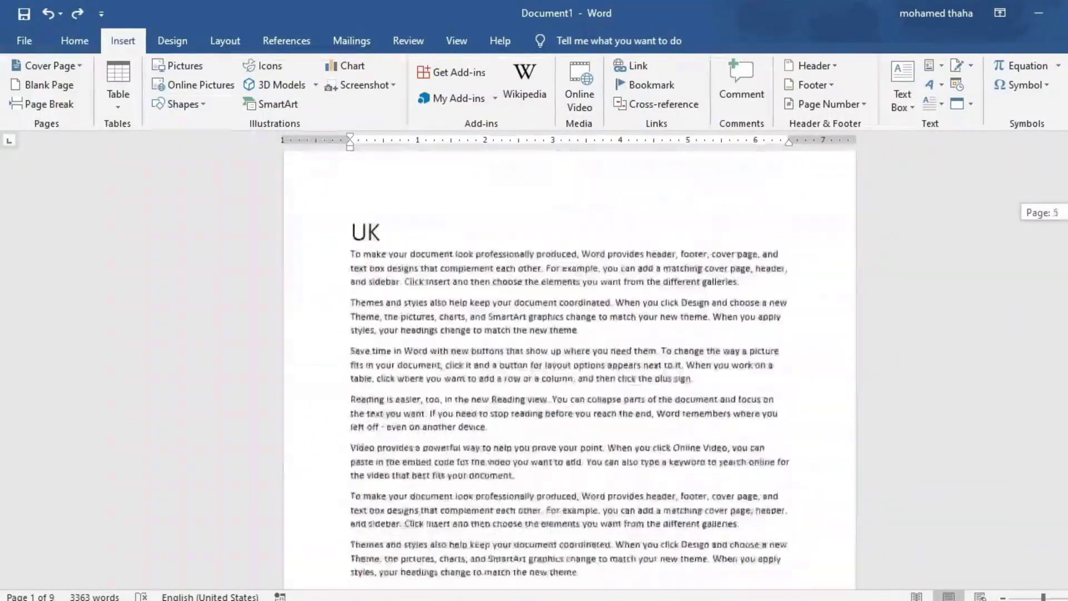
scroll(570, 367, up, 10)
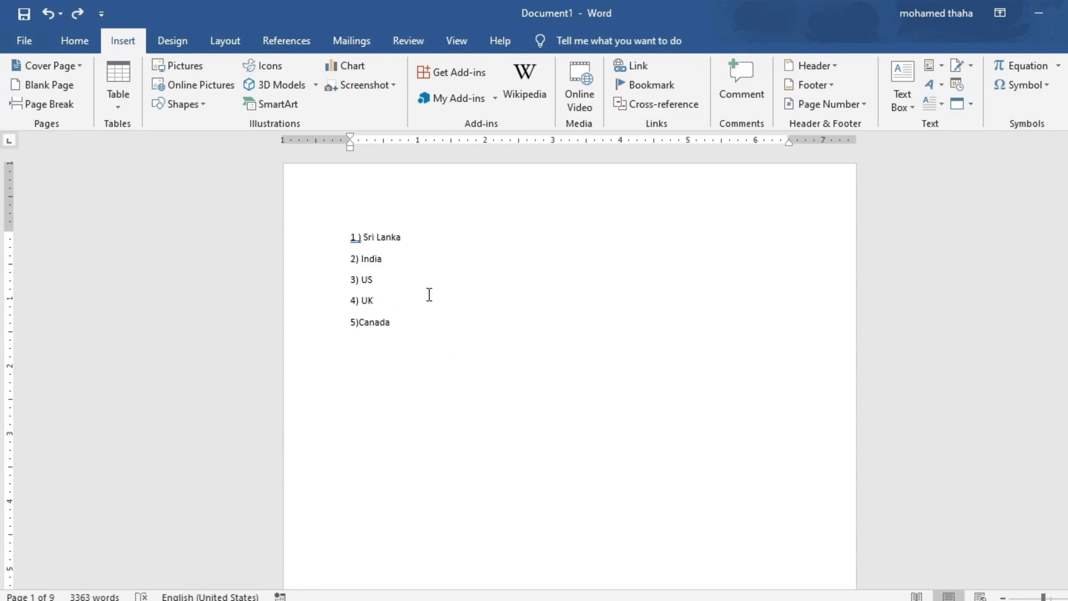
Step: Add a bookmark named "srilanka" to the Sri Lanka section heading
scroll(712, 423, down, 2)
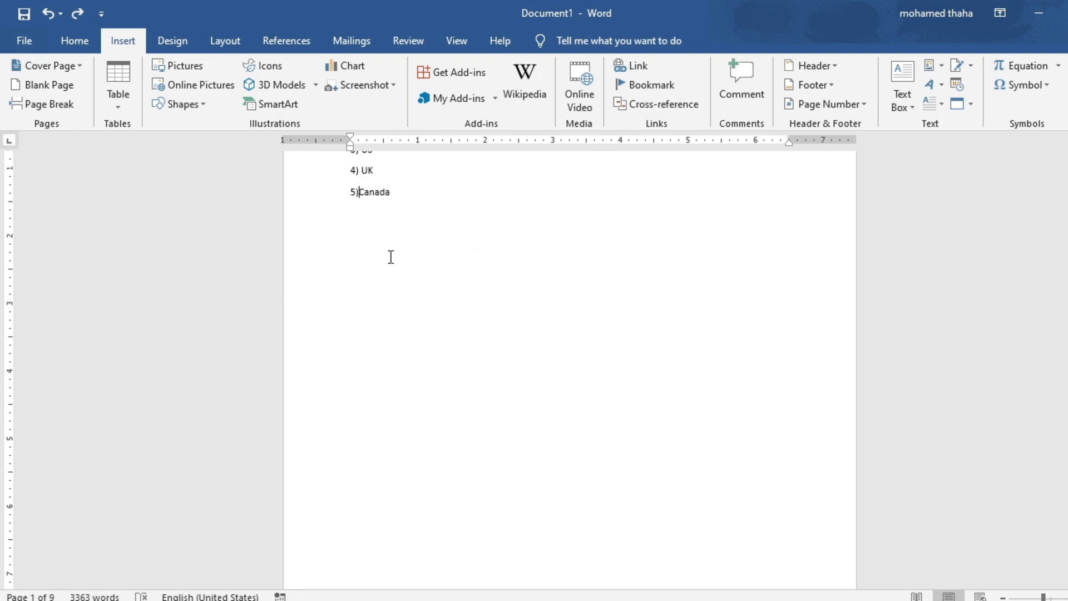
scroll(570, 367, down, 15)
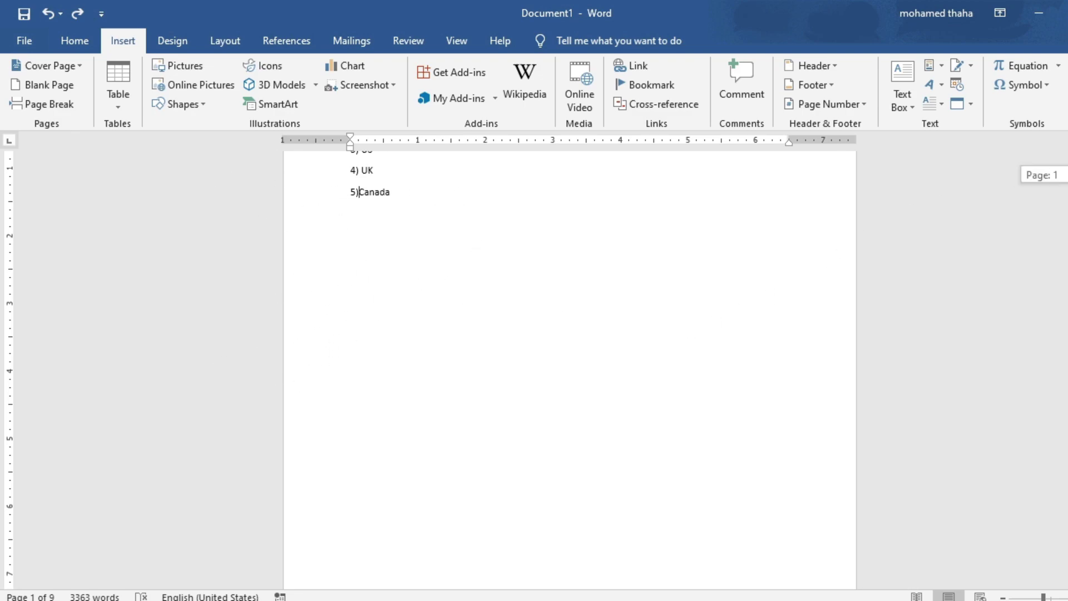
scroll(569, 367, up, 3)
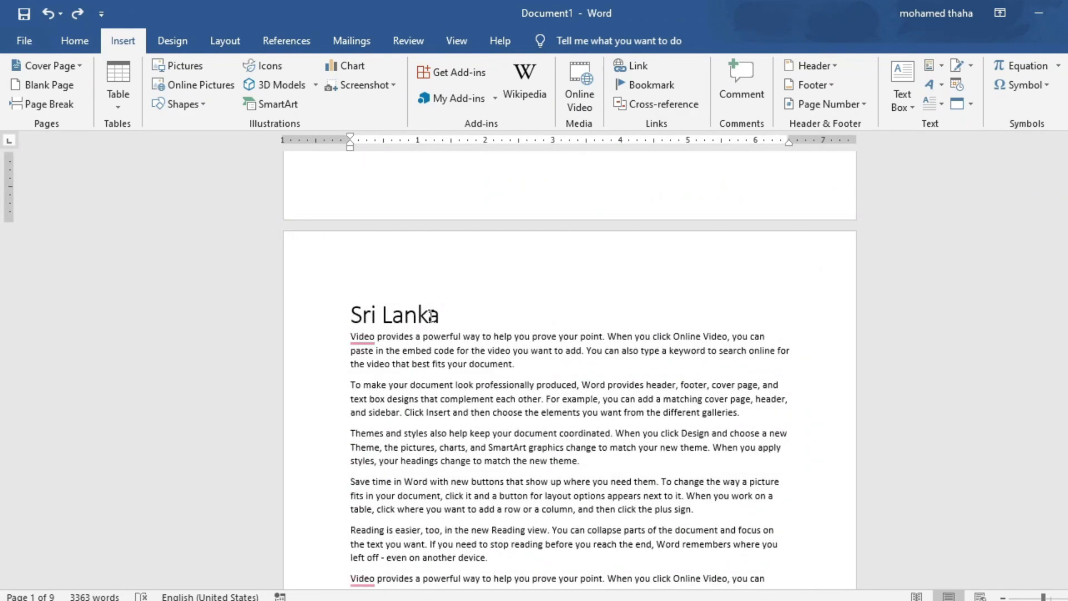
scroll(407, 315, up, 3)
scroll(408, 315, down, 3)
triple_click(402, 315)
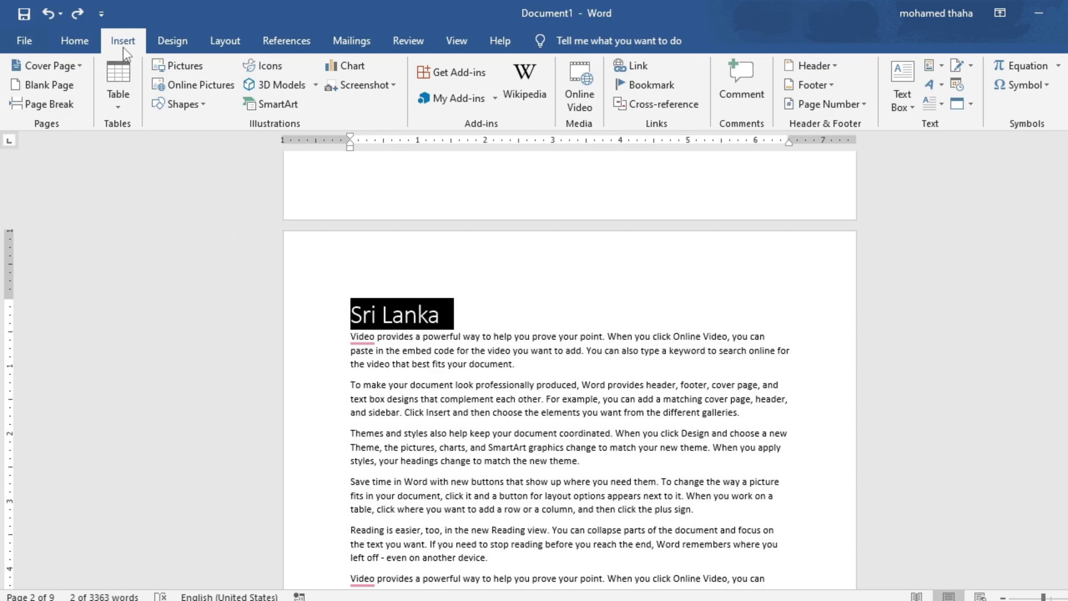
click(643, 89)
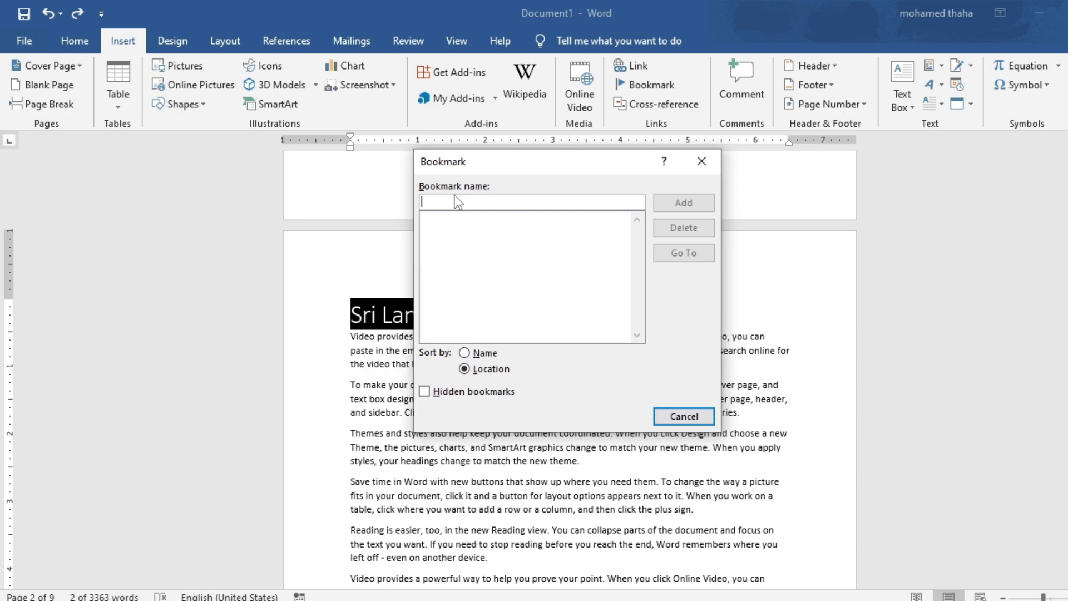
text(sri)
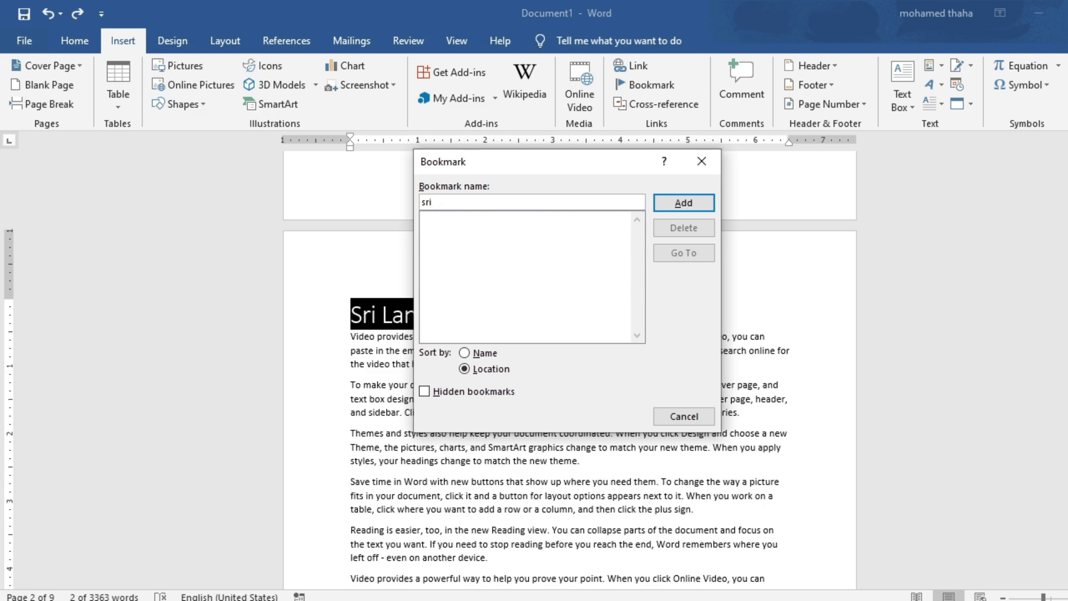
text(lanka)
click(435, 200)
key(BackSpace)
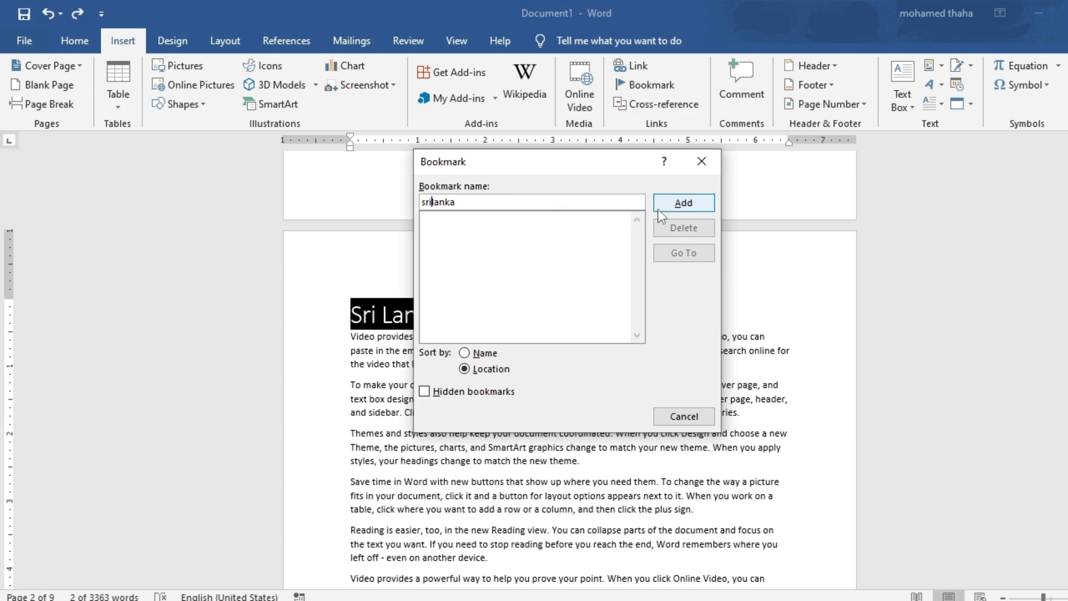
click(689, 207)
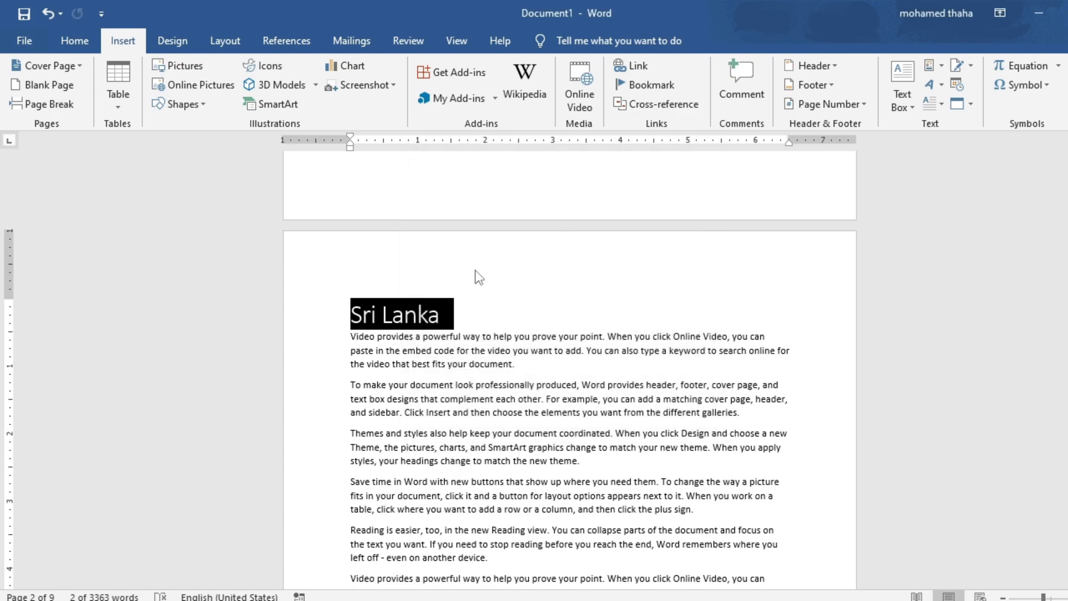
Step: Add a bookmark named "india" to the India section heading
scroll(460, 303, down, 8)
scroll(460, 303, down, 8)
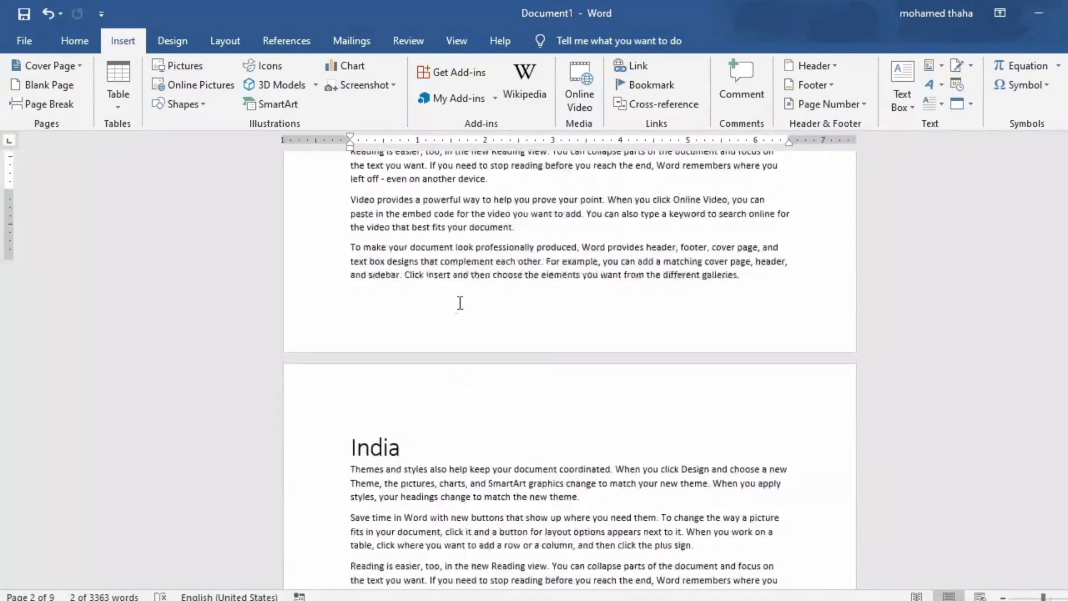
drag(401, 352, 350, 352)
click(407, 354)
click(658, 84)
click(504, 200)
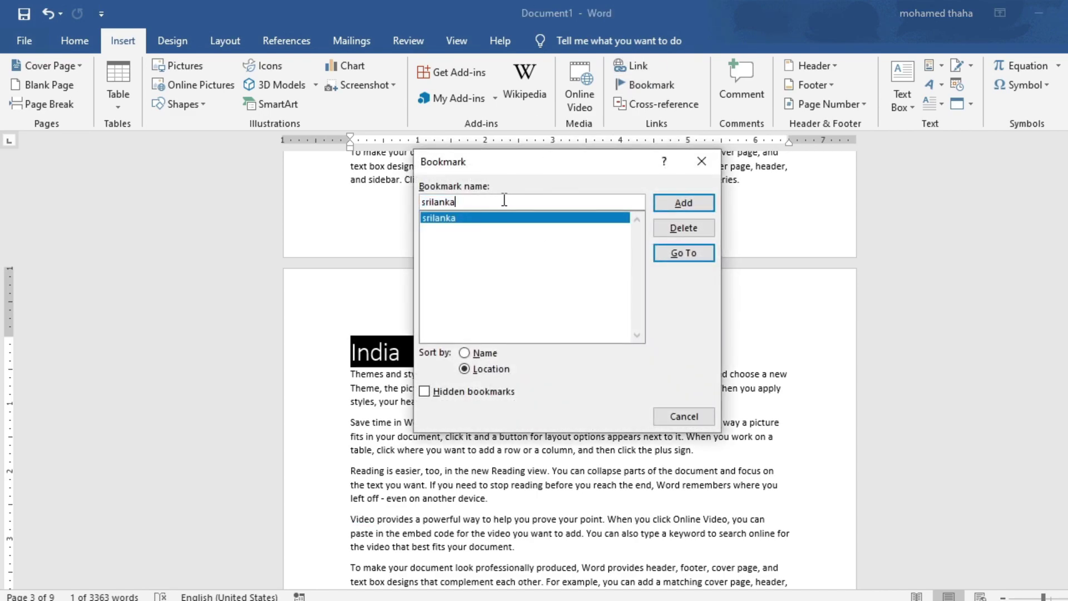
key(BackSpace)
key(BackSpace)
key(BackSpace)
key(BackSpace)
key(BackSpace)
key(BackSpace)
key(BackSpace)
key(BackSpace)
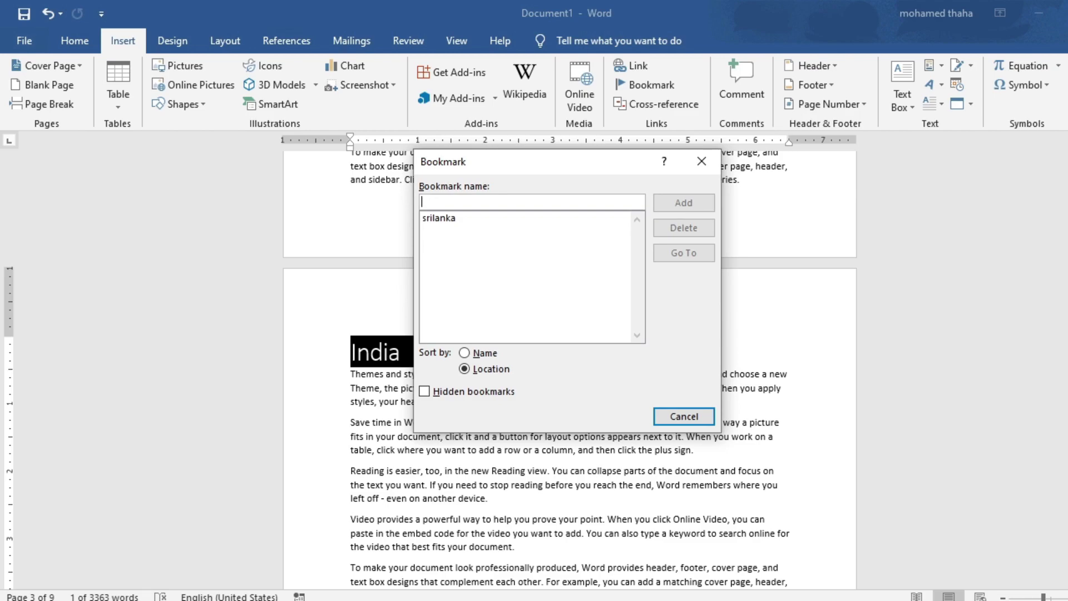
text(india)
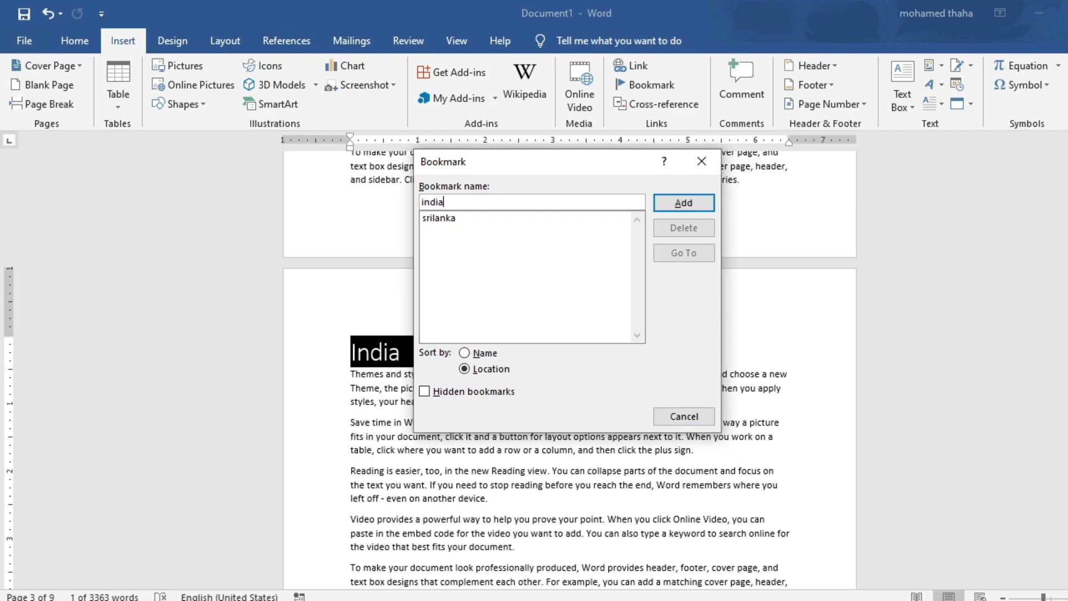
click(684, 202)
Step: Add a bookmark named "us" to the US section heading
scroll(560, 333, down, 10)
double_click(372, 421)
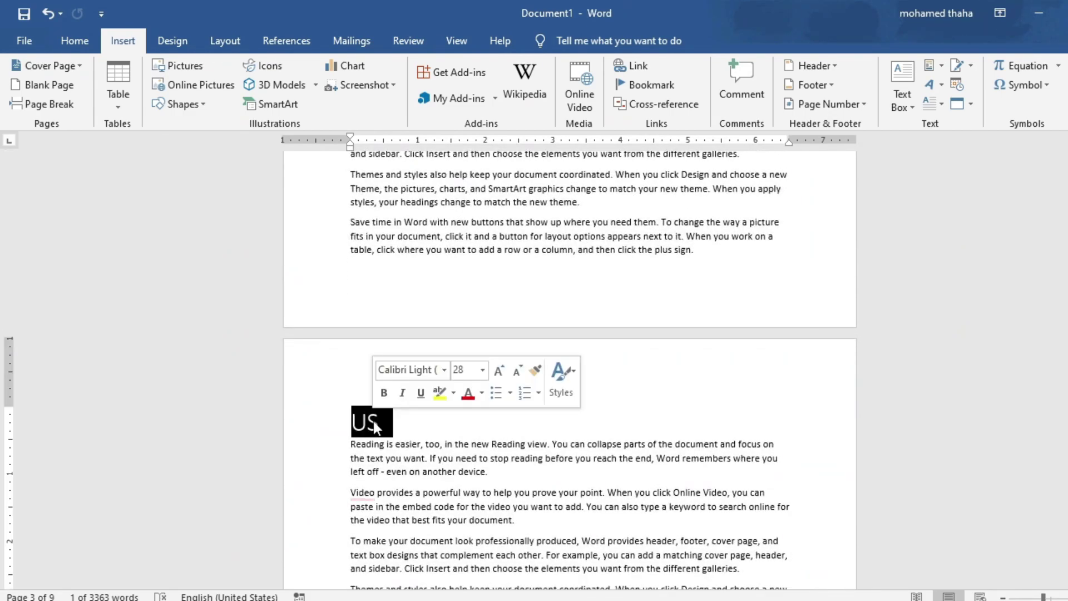
click(641, 86)
key(BackSpace)
text(us)
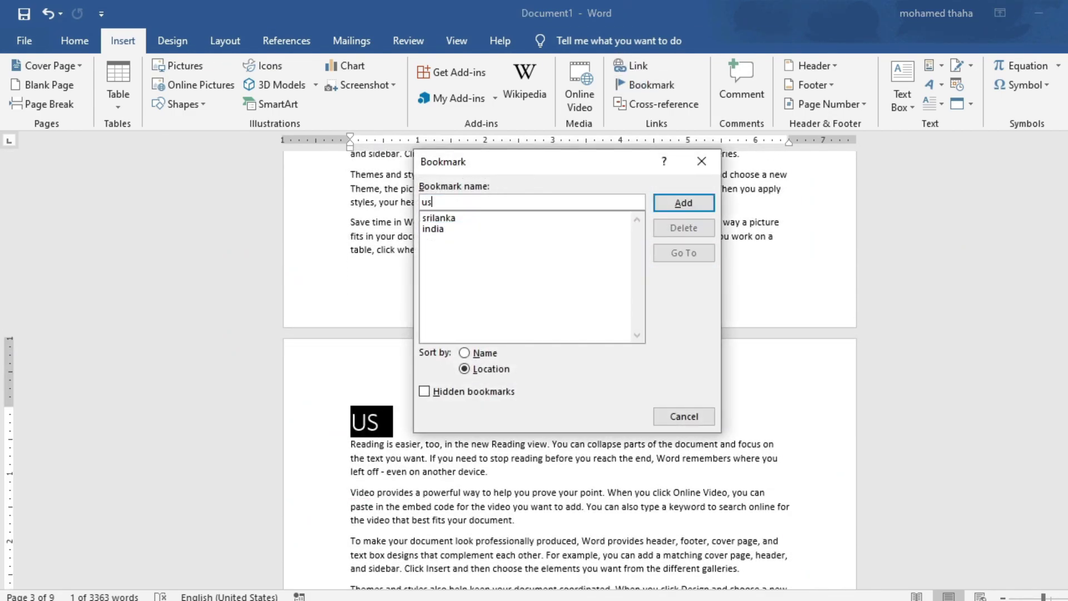
key(Return)
Step: Add a bookmark named "uk" to the UK section heading
scroll(443, 402, down, 12)
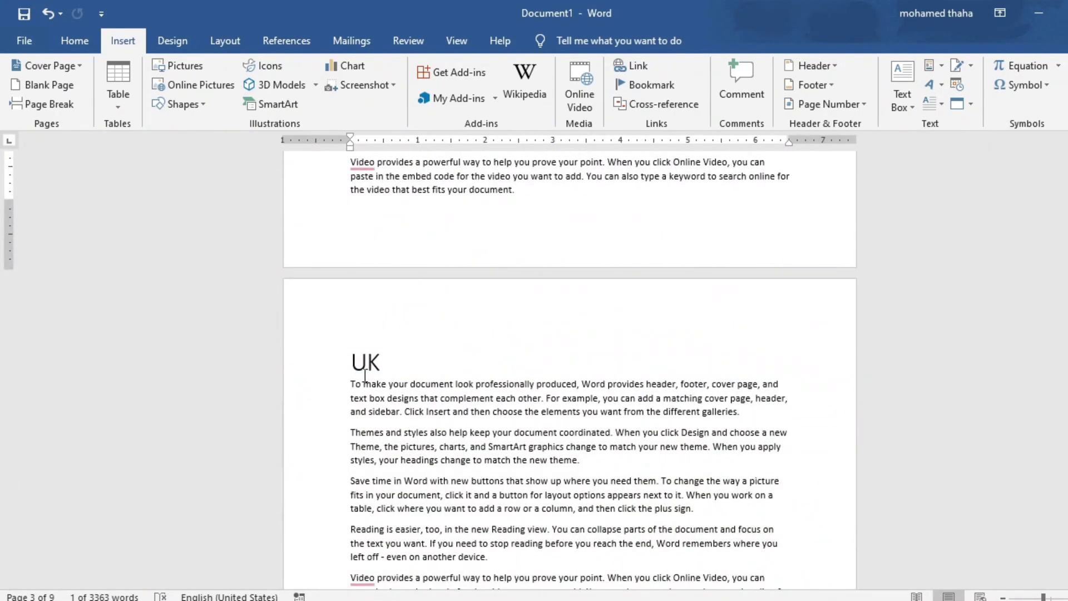
double_click(370, 365)
click(645, 86)
key(BackSpace)
text(uk)
key(Return)
scroll(476, 315, down, 10)
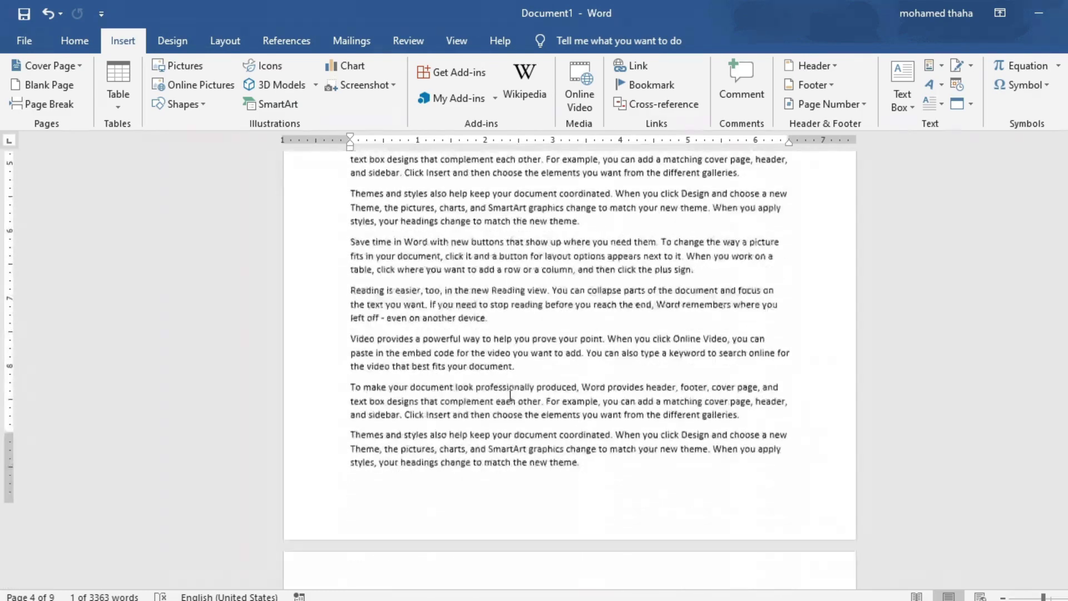
Step: Add a bookmark named "canada" to the Canada section heading
click(655, 82)
text(canada)
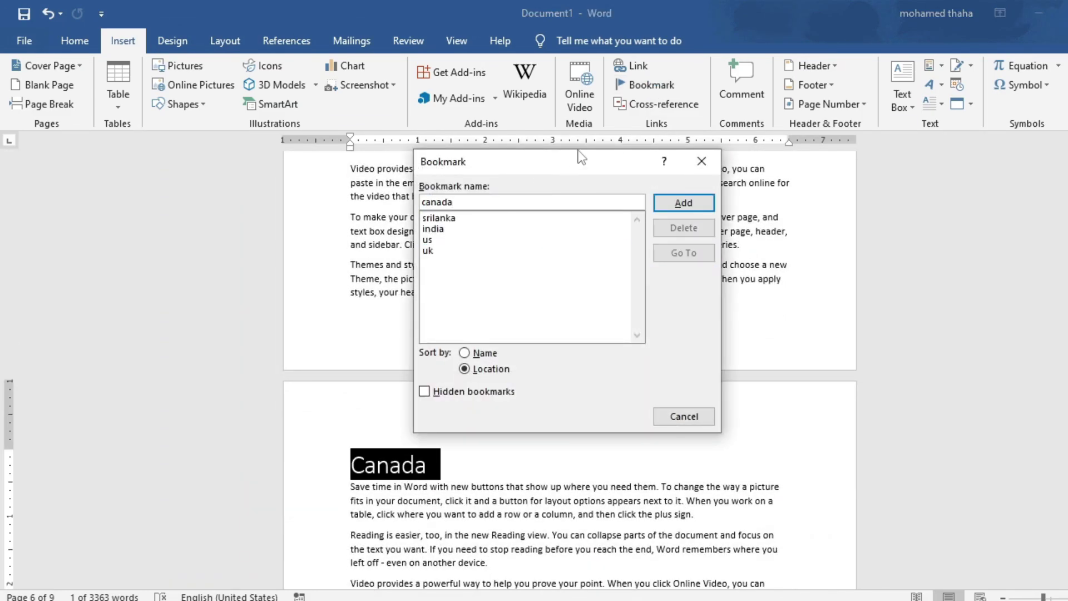
click(697, 201)
Step: Link the Sri Lanka entry in the country list on the first page to the "srilanka" bookmark
key(ctrl+Home)
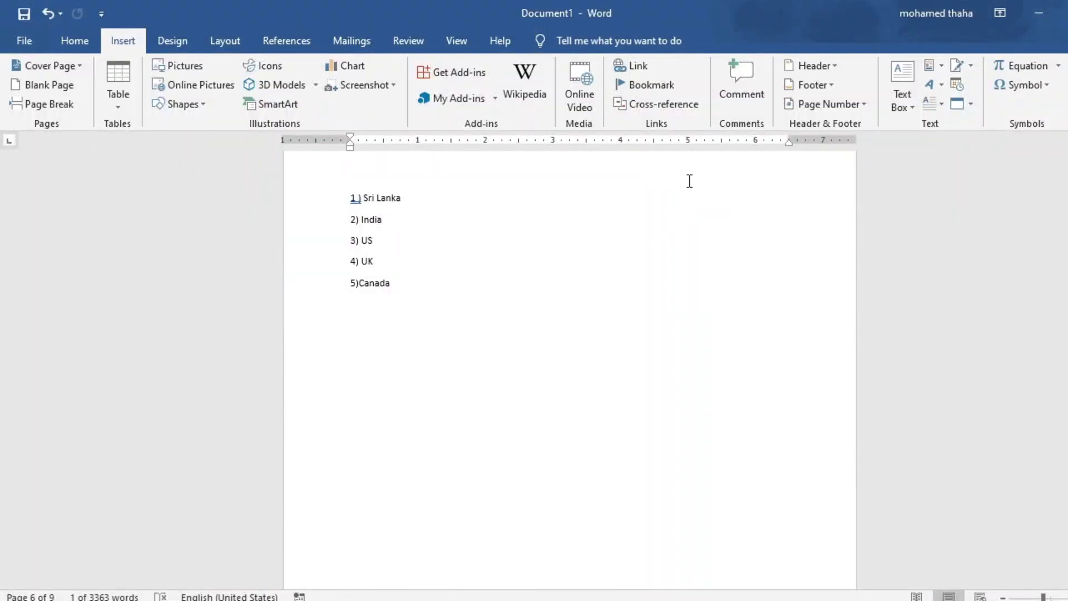
scroll(512, 386, down, 18)
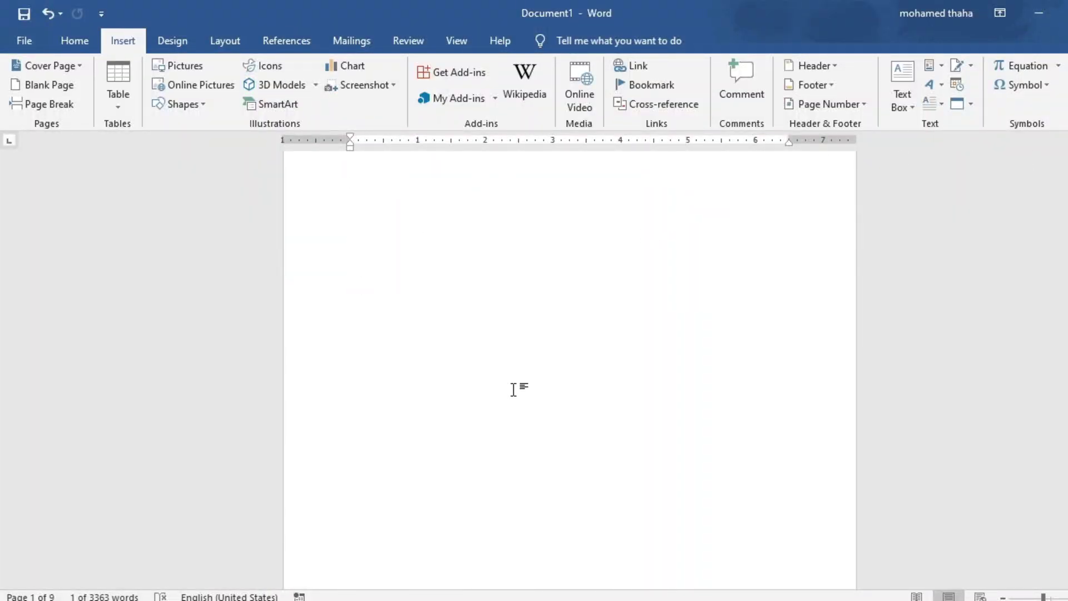
scroll(506, 389, up, 15)
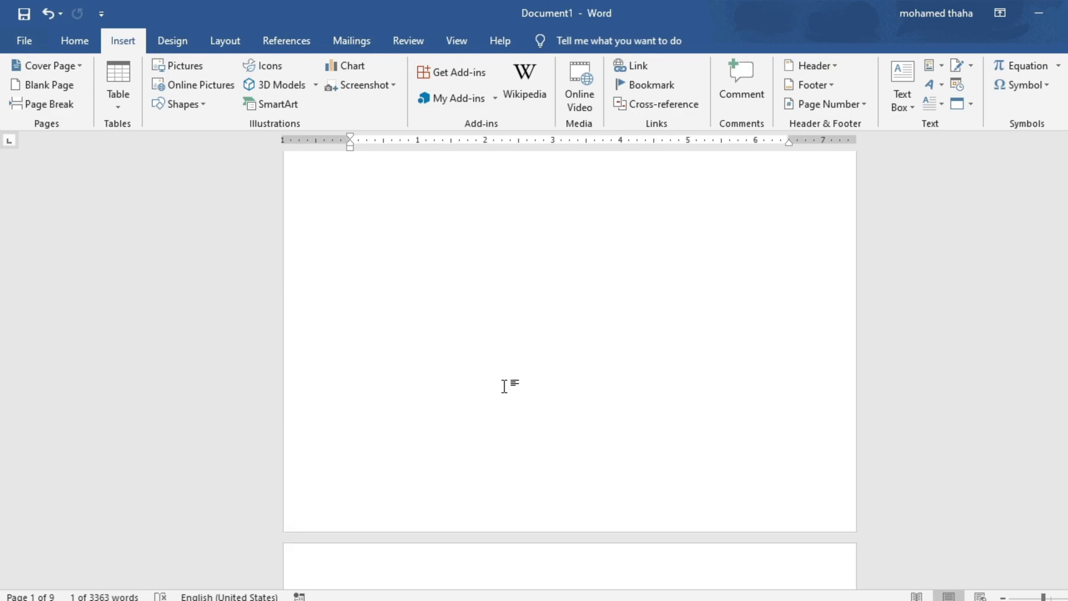
scroll(479, 373, up, 3)
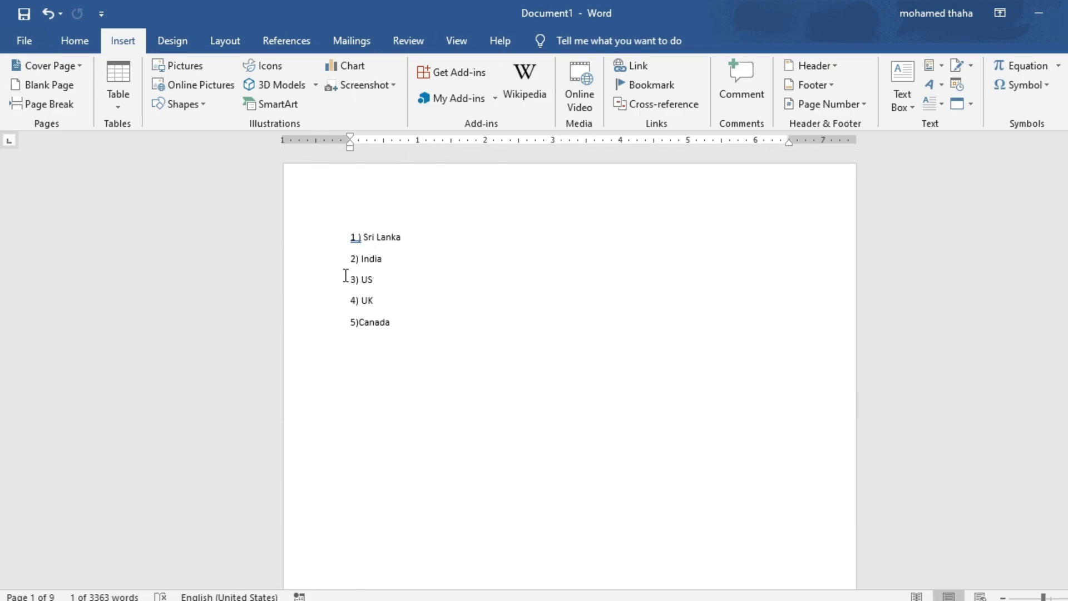
scroll(480, 404, down, 3)
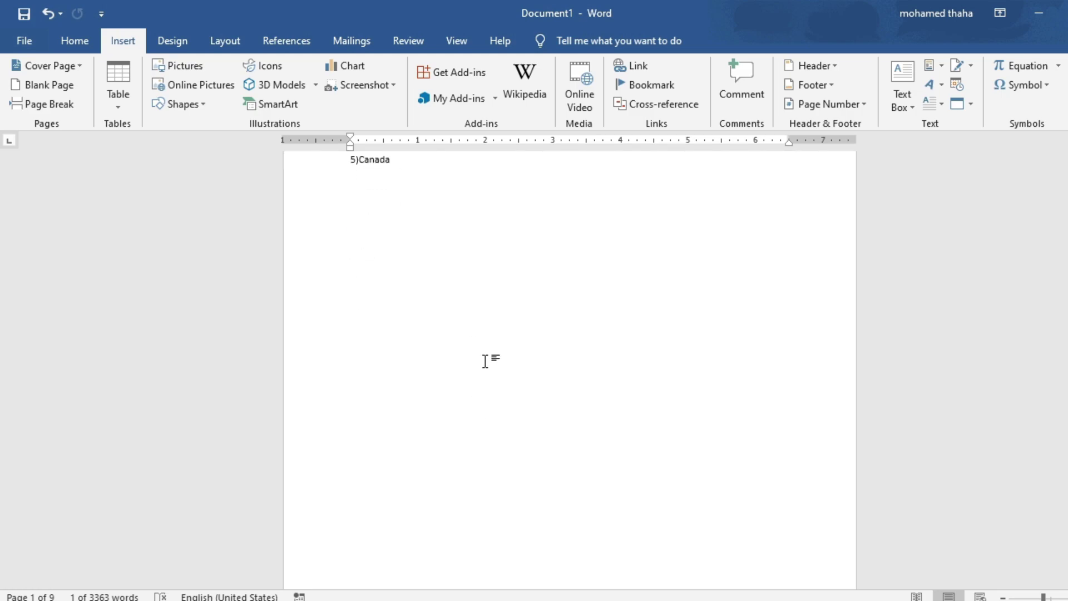
scroll(405, 246, up, 2)
scroll(404, 246, up, 2)
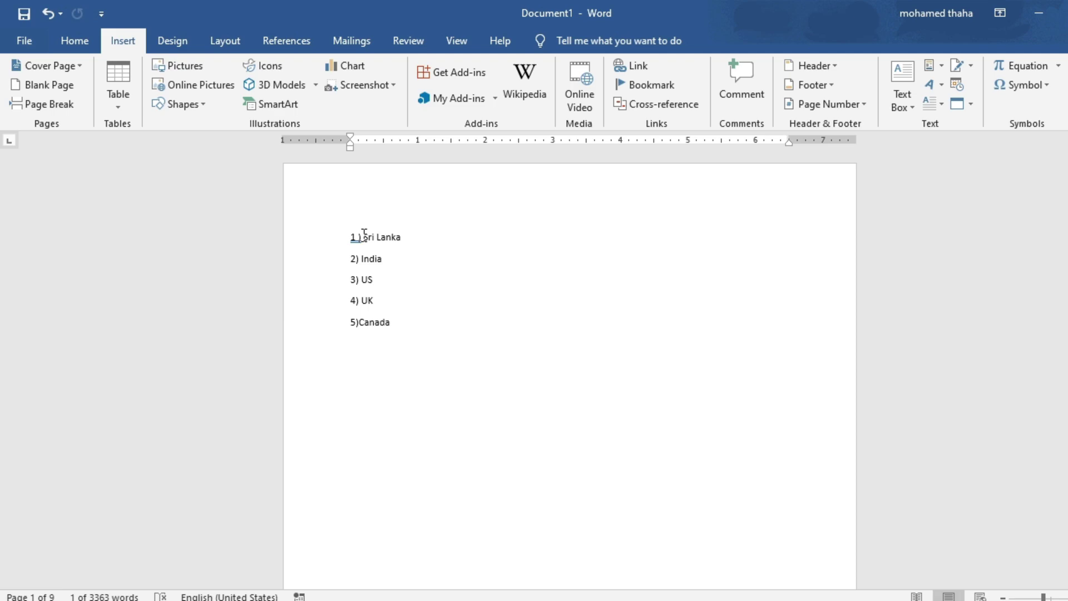
mouse_move(365, 233)
mouse_down()
mouse_move(400, 240)
mouse_move(362, 236)
mouse_up()
click(404, 239)
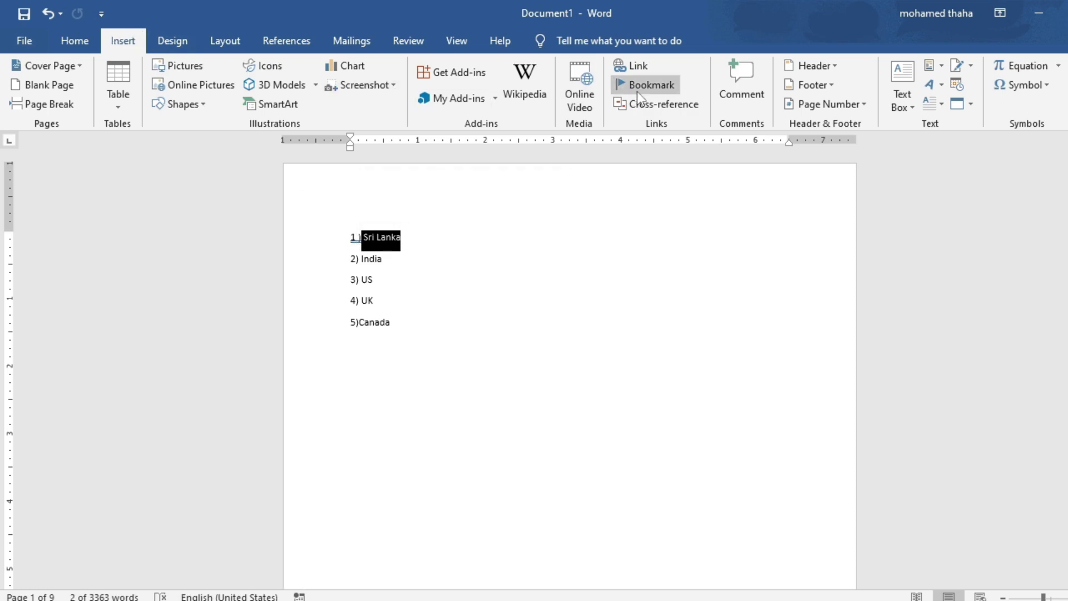
click(640, 68)
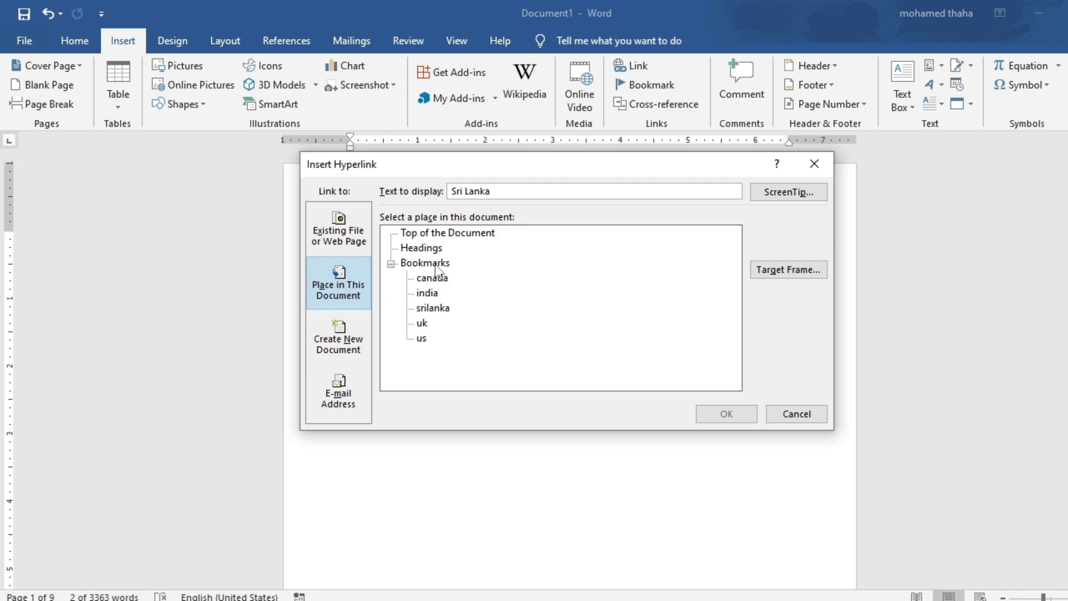
click(437, 309)
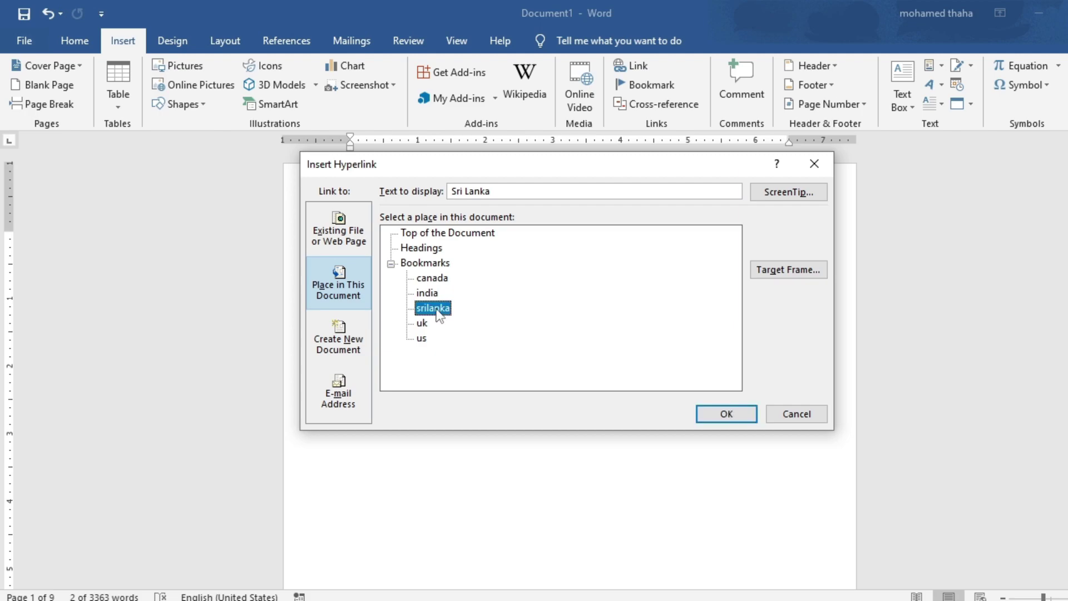
click(719, 416)
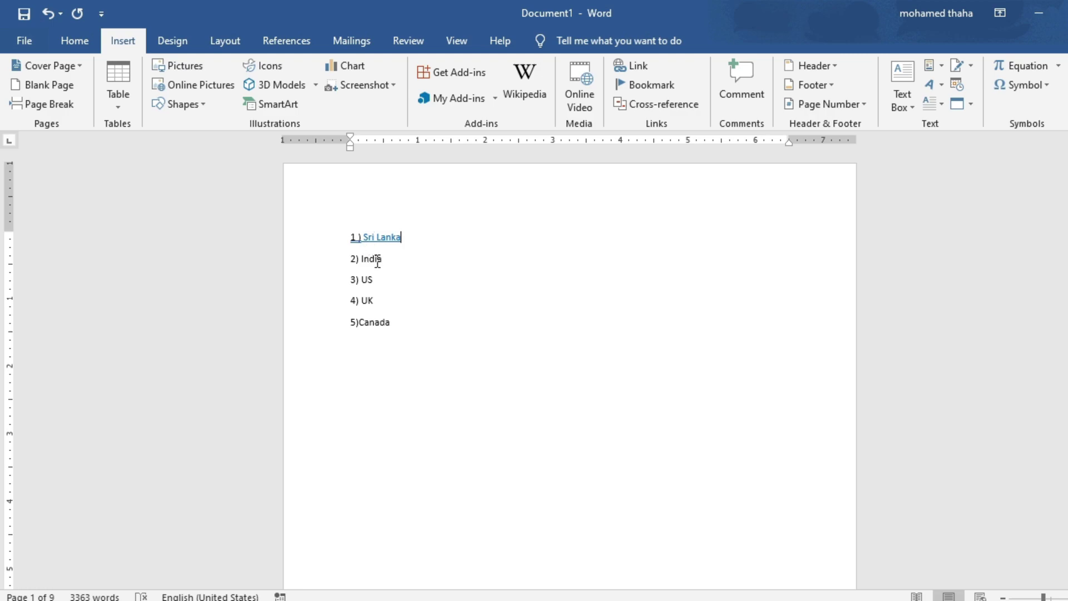
Step: Link the India entry in the country list to the "india" bookmark
mouse_move(357, 258)
mouse_down()
mouse_move(384, 261)
mouse_move(361, 259)
mouse_up()
click(638, 67)
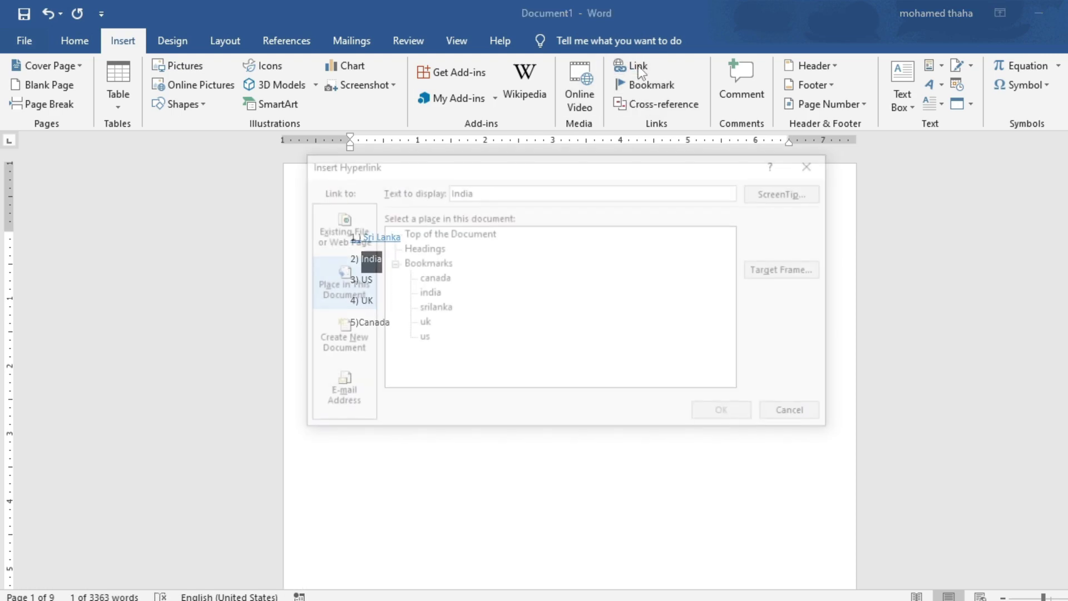
click(428, 293)
click(736, 411)
Step: Link the US entry in the country list to the "us" bookmark
drag(372, 279, 364, 277)
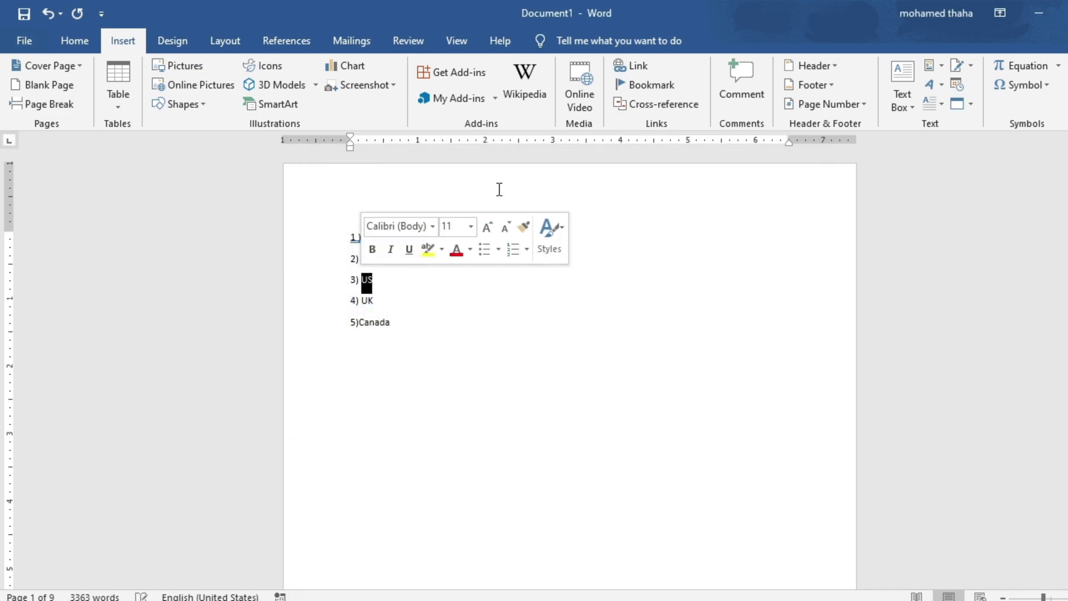
click(634, 65)
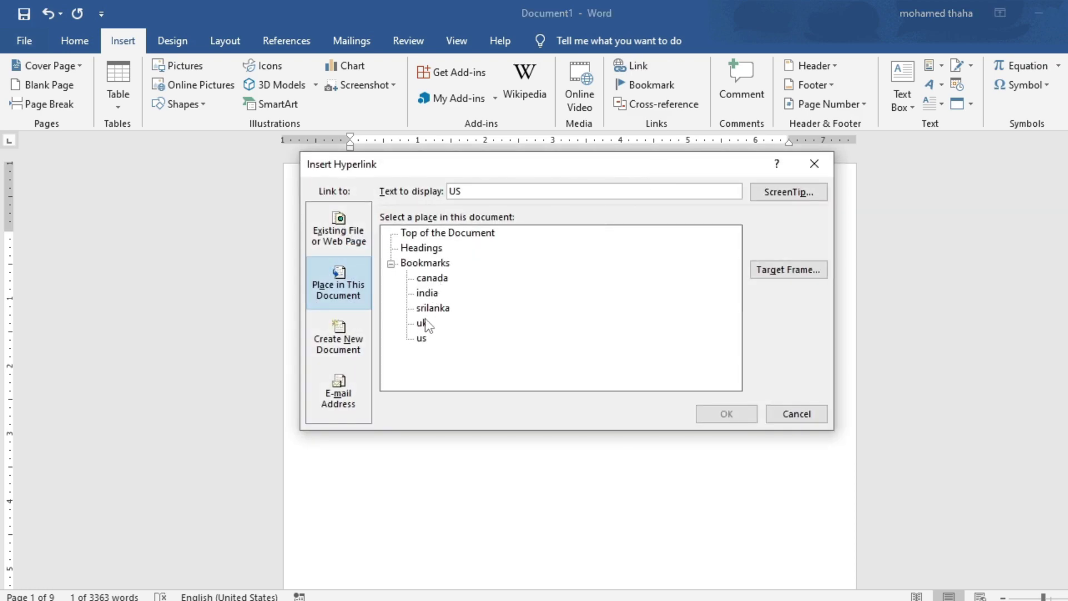
click(421, 338)
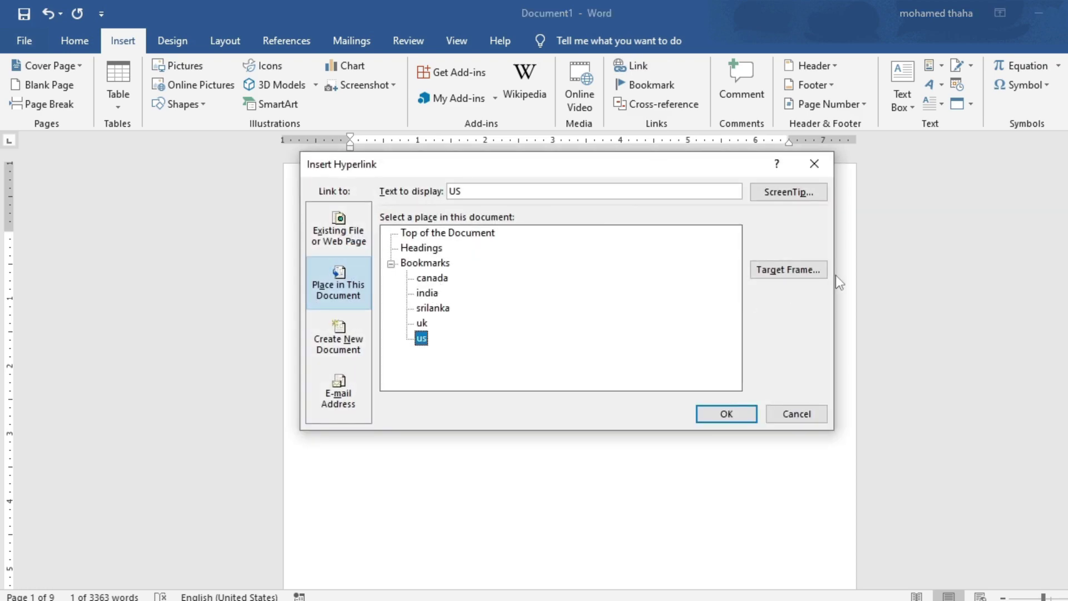
click(726, 414)
Step: Link the UK entry in the country list to the "uk" bookmark
drag(374, 301, 361, 301)
click(618, 65)
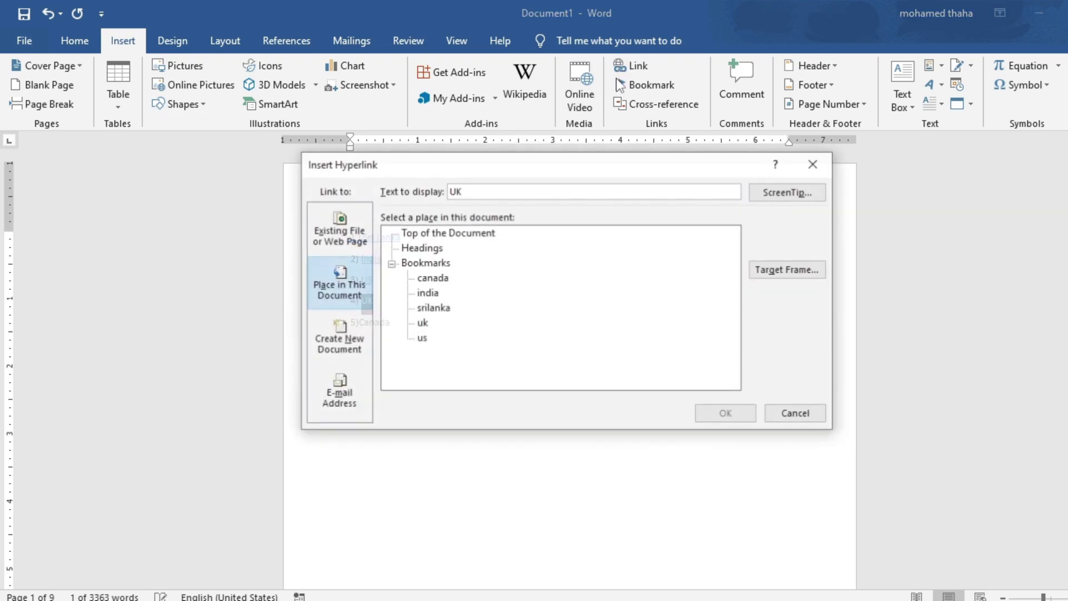
click(422, 323)
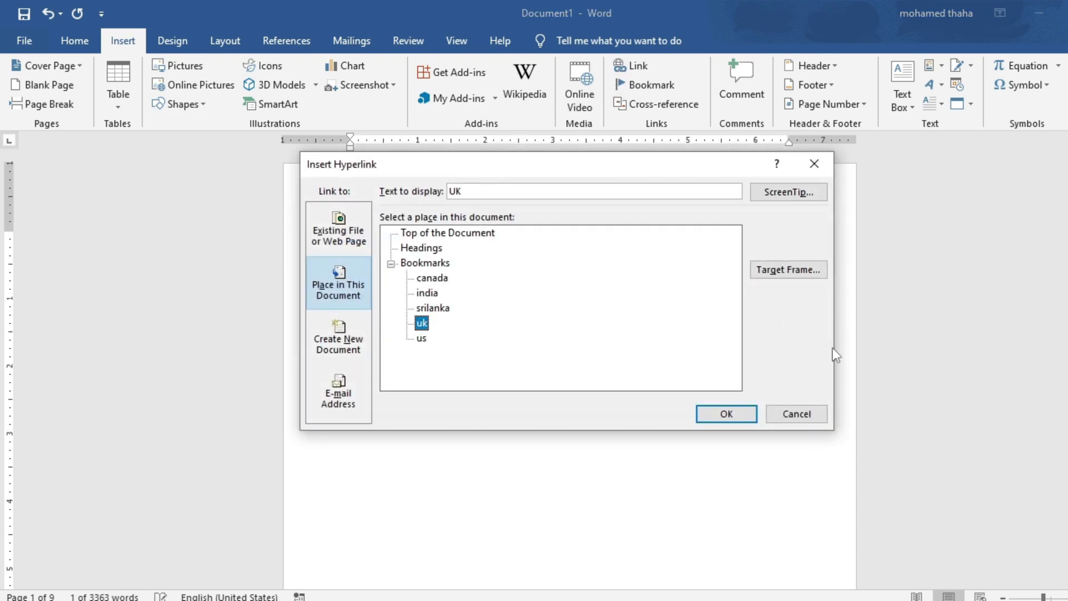
click(729, 416)
click(484, 357)
Step: Link the Canada entry in the country list to the "canada" bookmark
drag(391, 323, 358, 323)
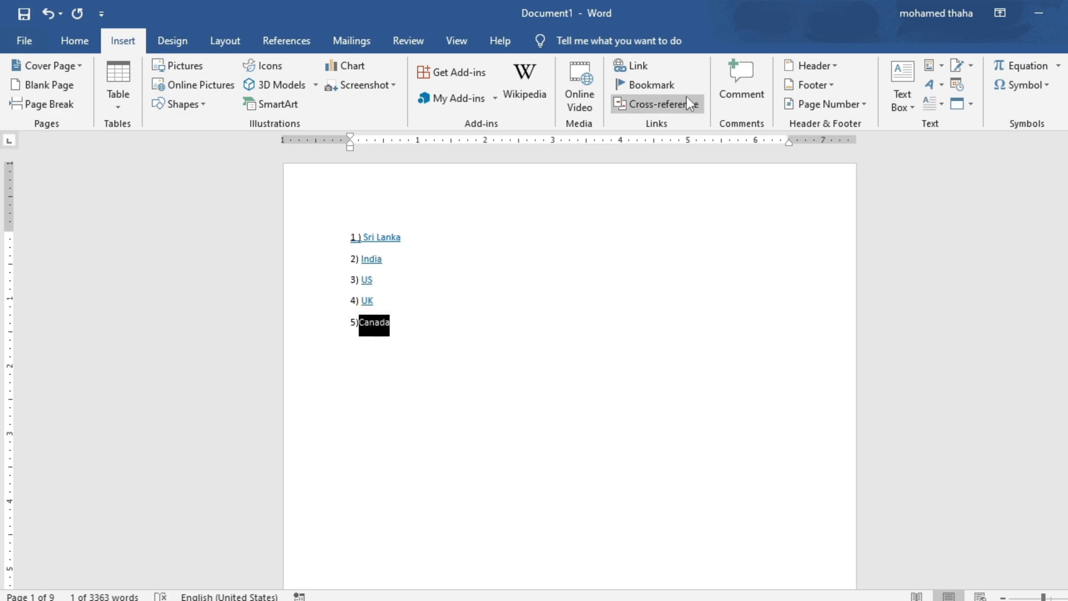
click(634, 67)
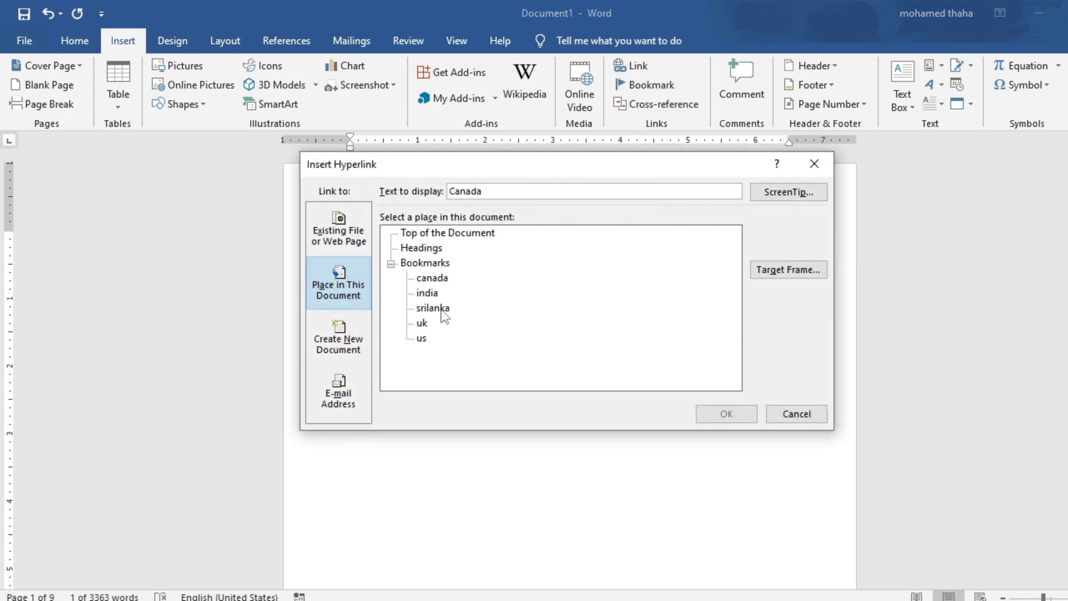
click(439, 278)
click(725, 412)
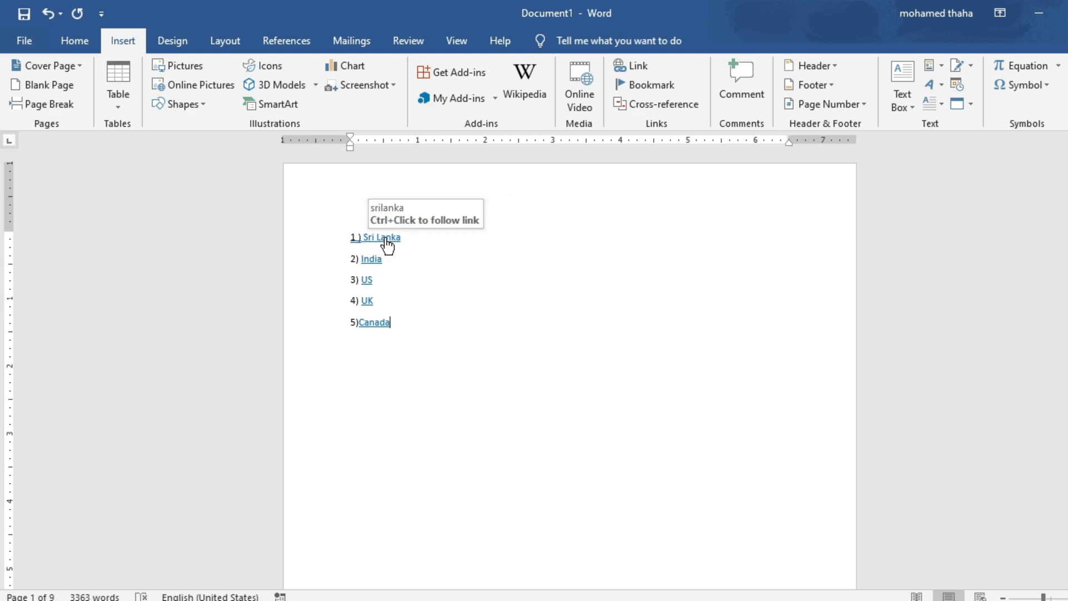
Step: Test the Canada link by following it to its section and return to the country list on the first page
ctrl+click(371, 324)
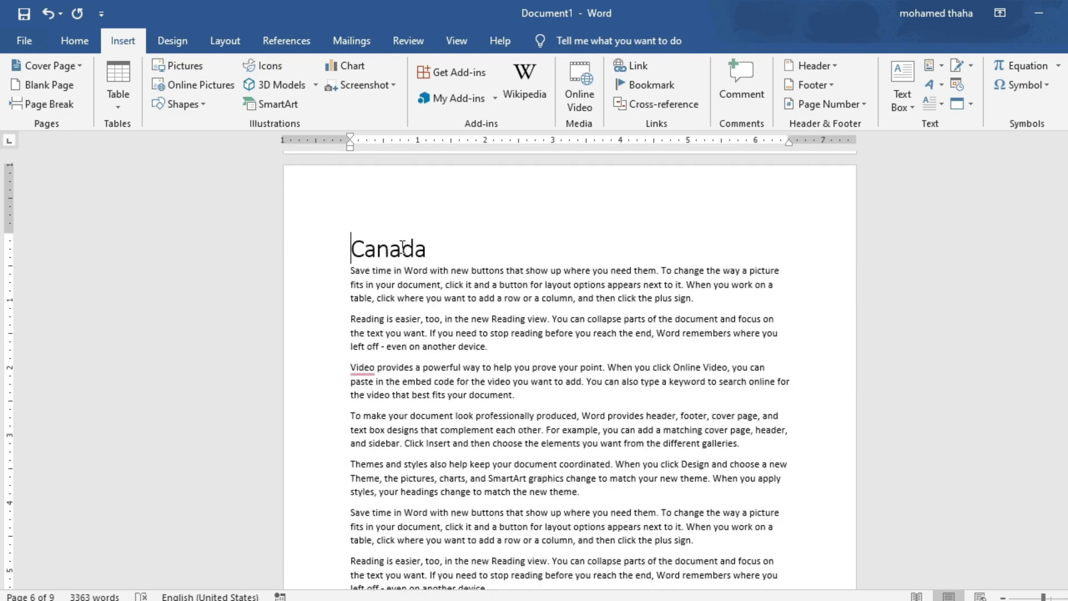
scroll(403, 247, up, 3)
drag(1066, 384, 1066, 147)
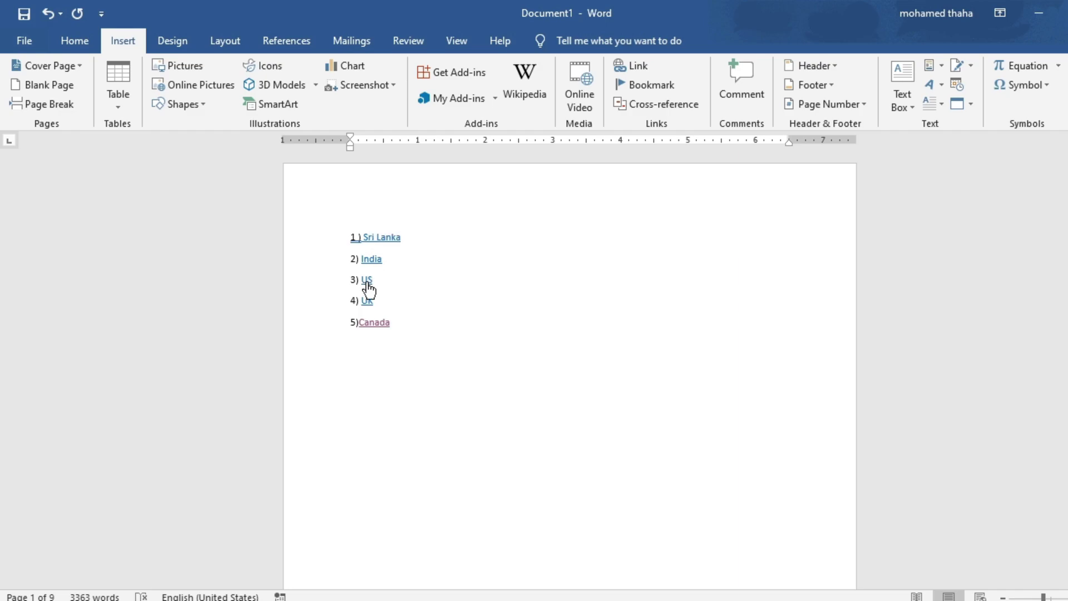
Step: Test the US link by following it to its section and go back up through the document towards the country list
ctrl+click(368, 280)
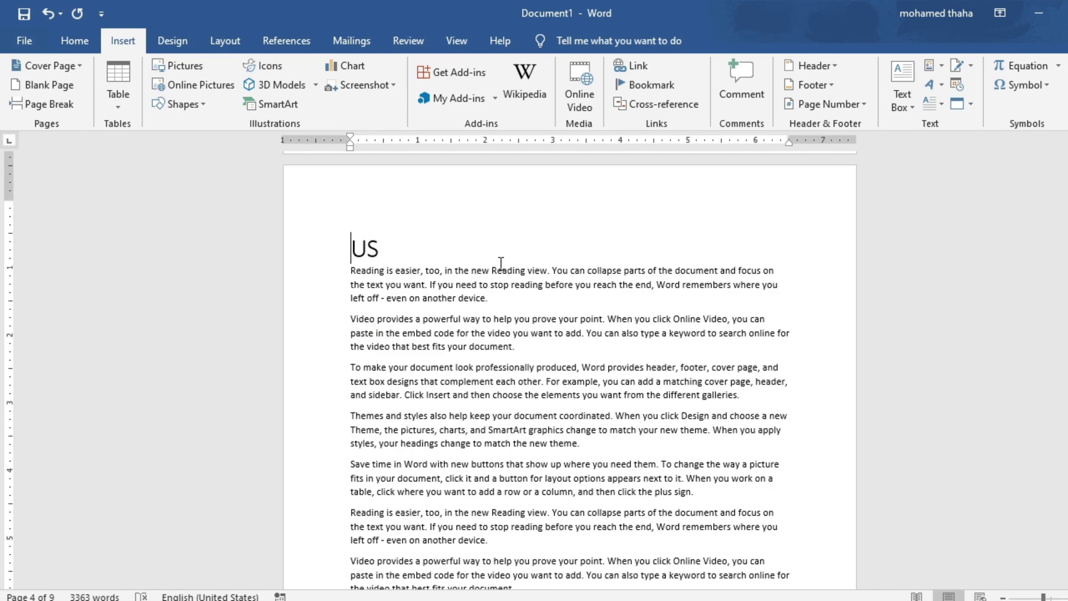
scroll(501, 263, down, 3)
scroll(500, 258, up, 4)
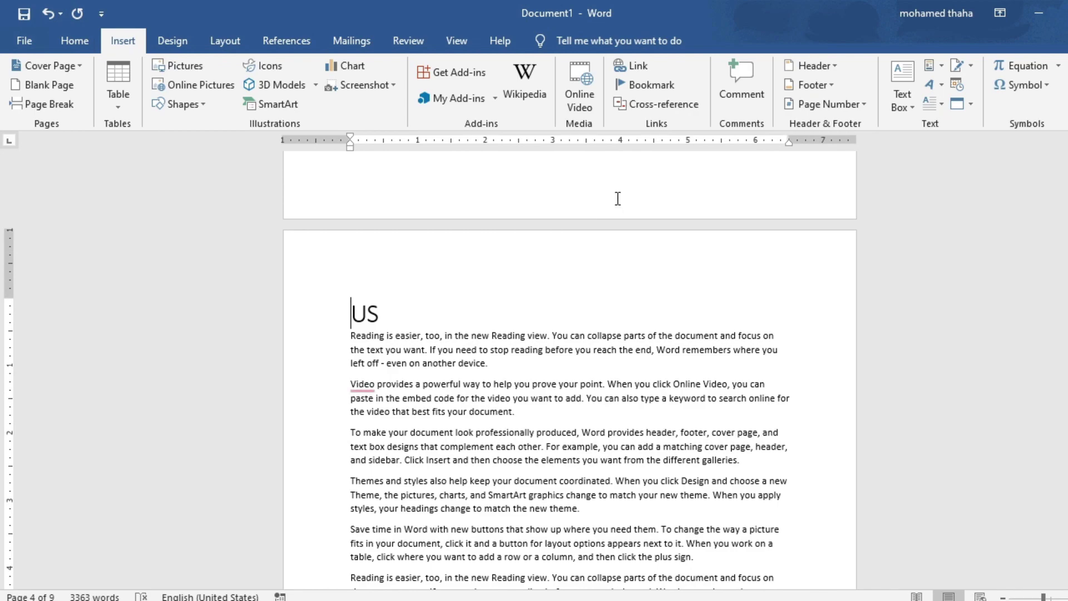
scroll(540, 224, up, 10)
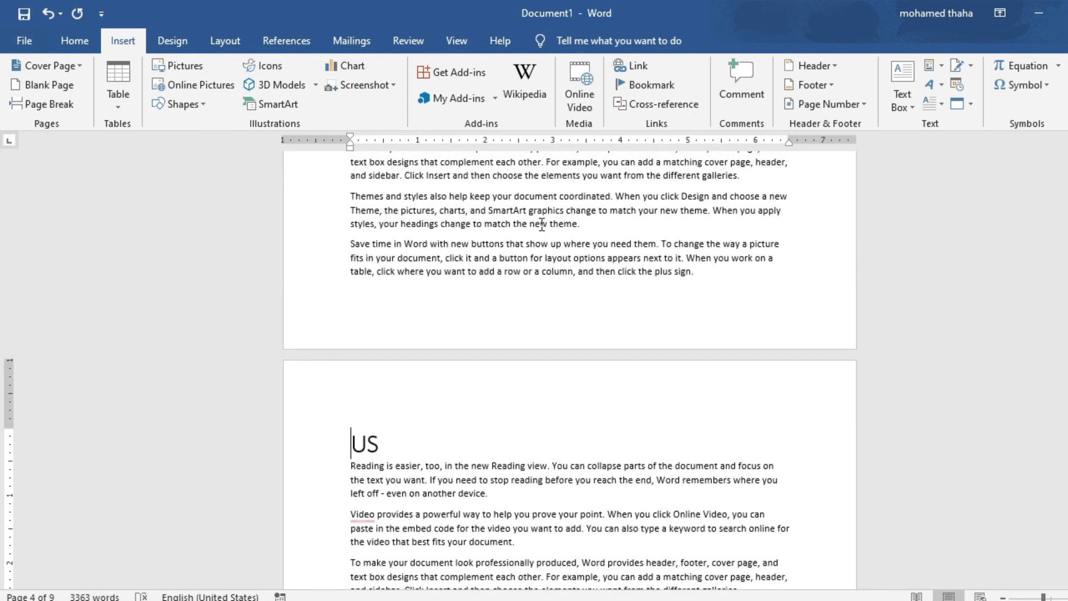
scroll(541, 223, up, 3)
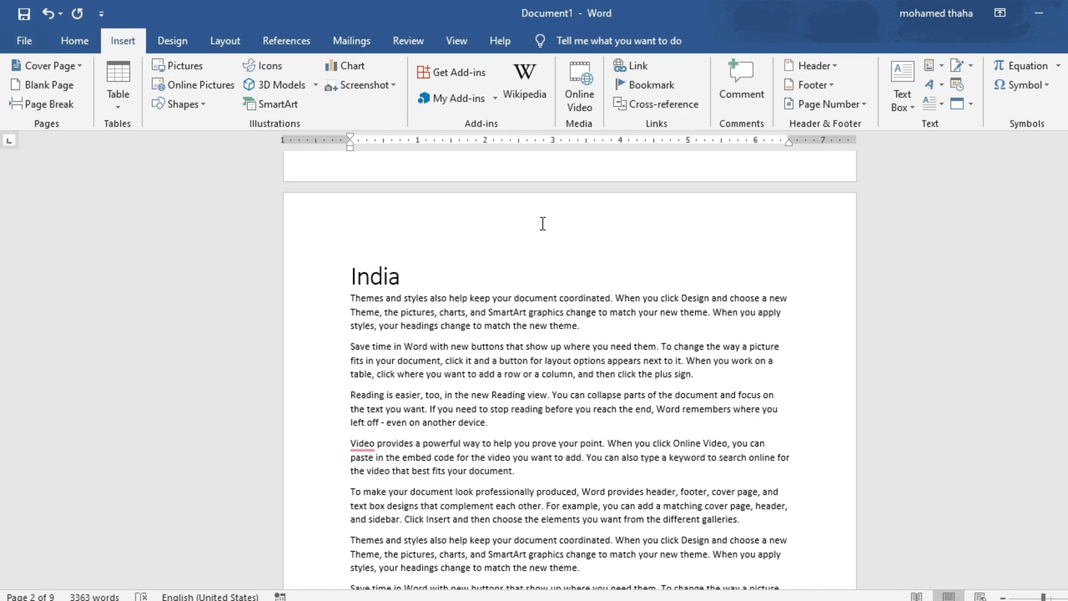
scroll(542, 223, up, 2)
scroll(543, 223, up, 4)
scroll(542, 223, up, 1)
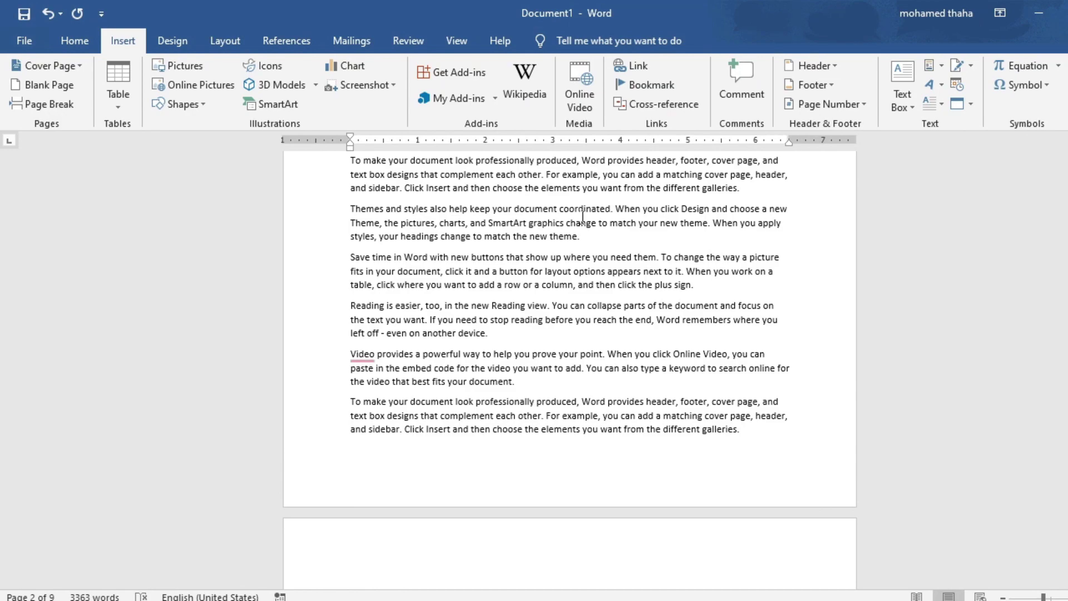
scroll(583, 218, up, 3)
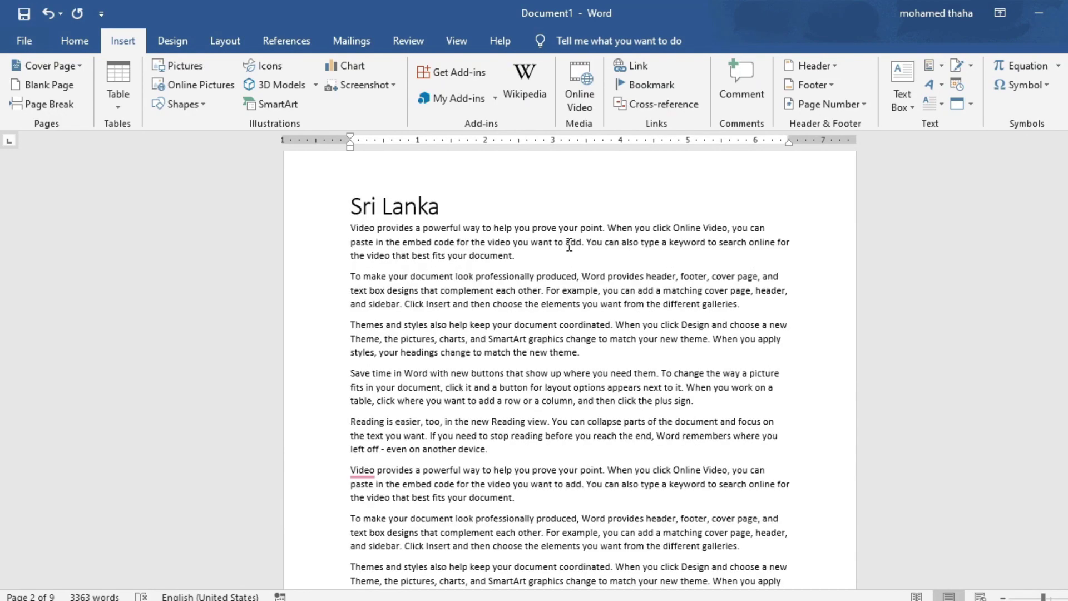